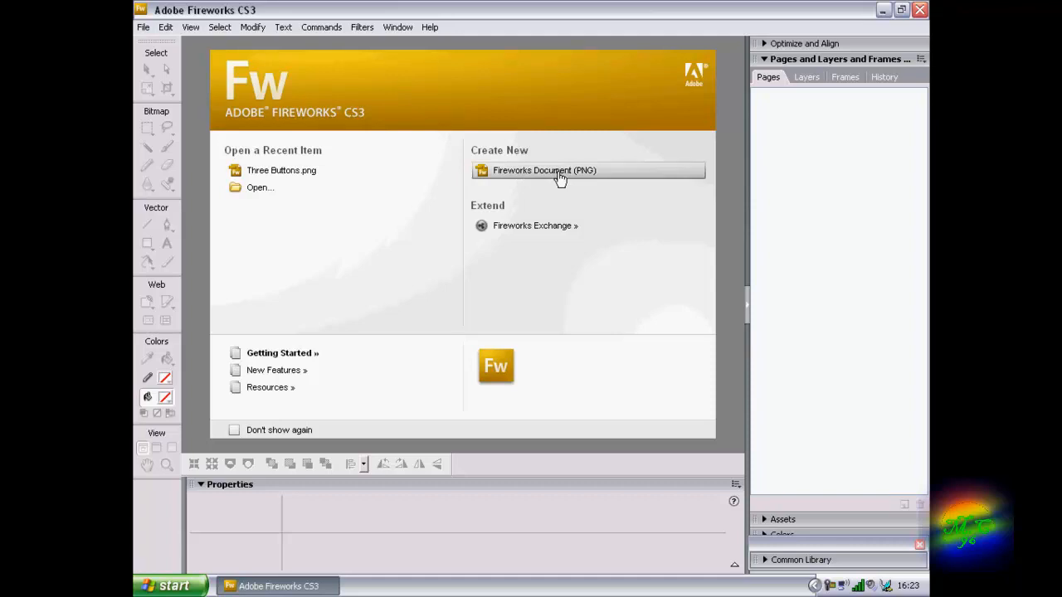
Create a new document 26 cm wide and 2 cm high at 96 pixels/inch with a transparent canvas.
left_click(560, 171)
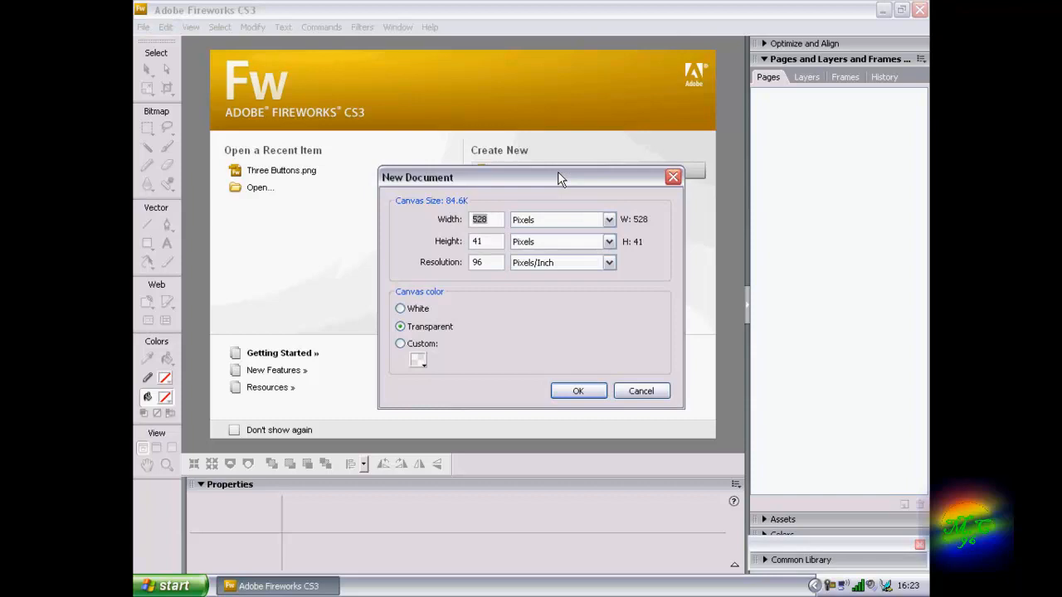
left_click(614, 219)
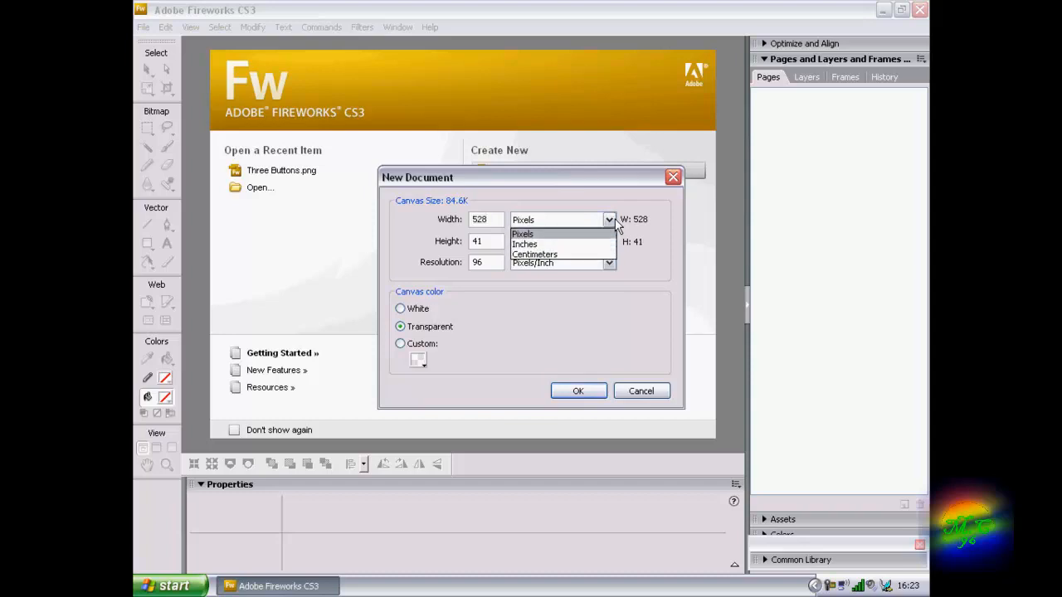
left_click(572, 255)
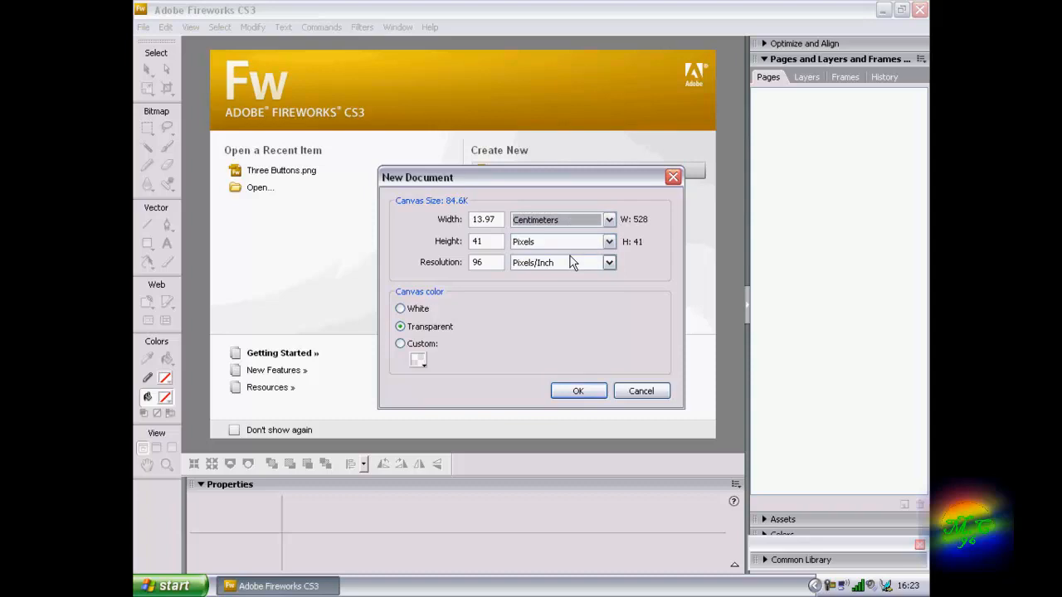
left_click(610, 240)
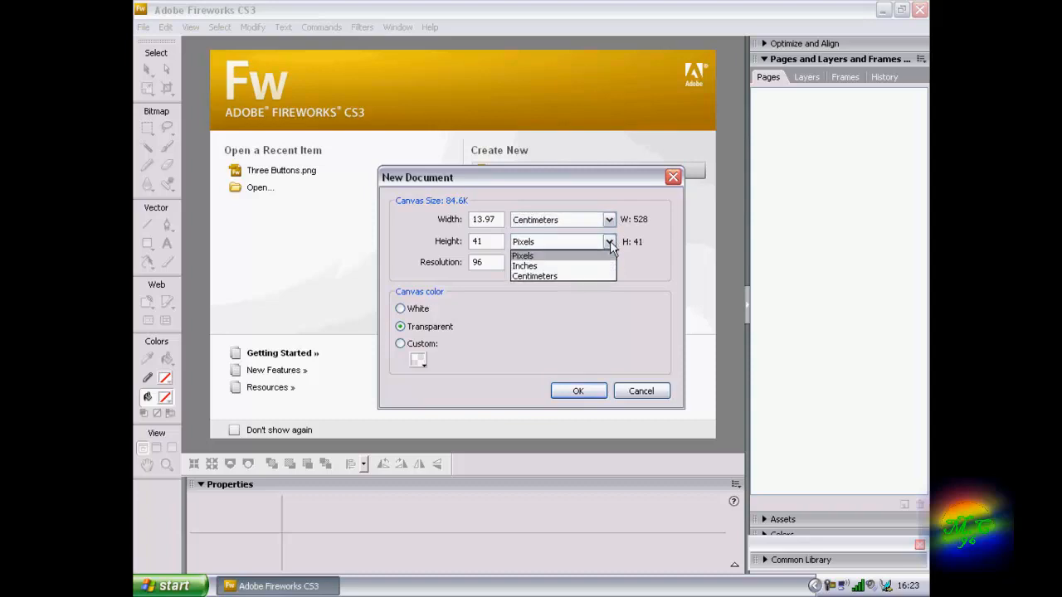
left_click(580, 276)
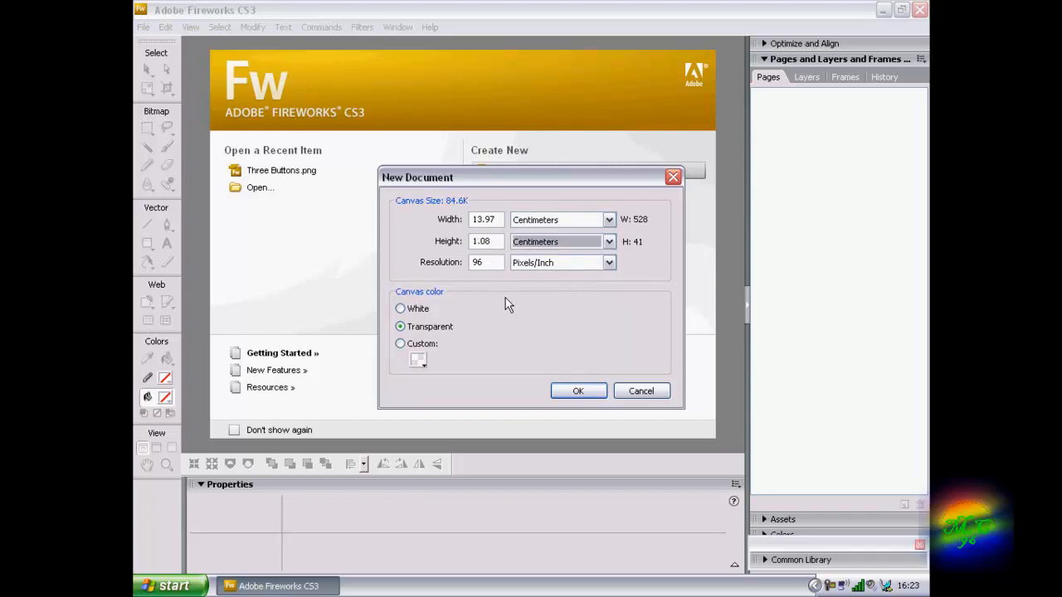
double_click(498, 221)
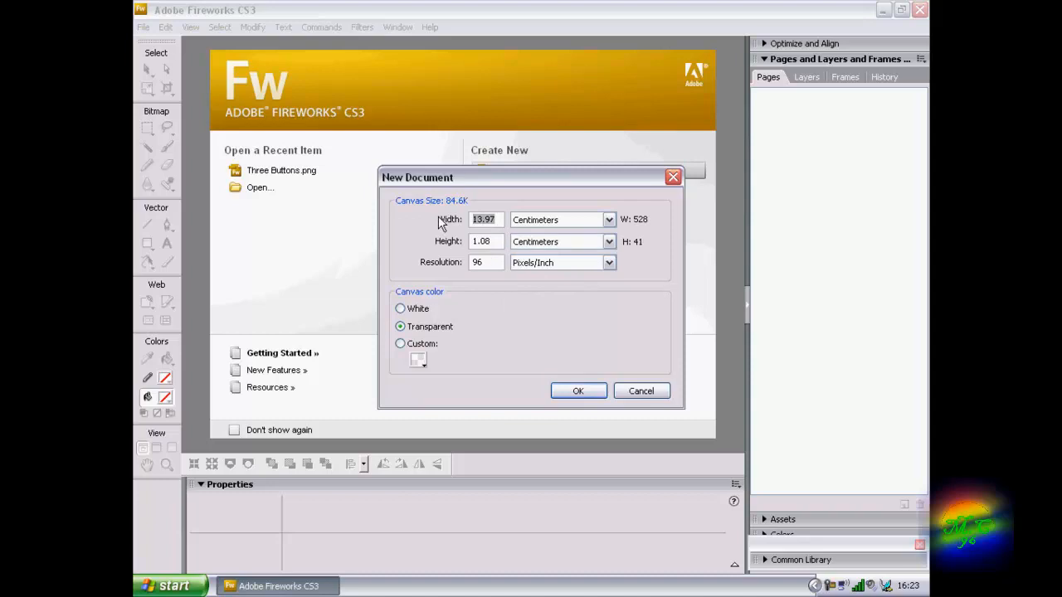
type("26")
double_click(485, 241)
type("2")
left_click(578, 391)
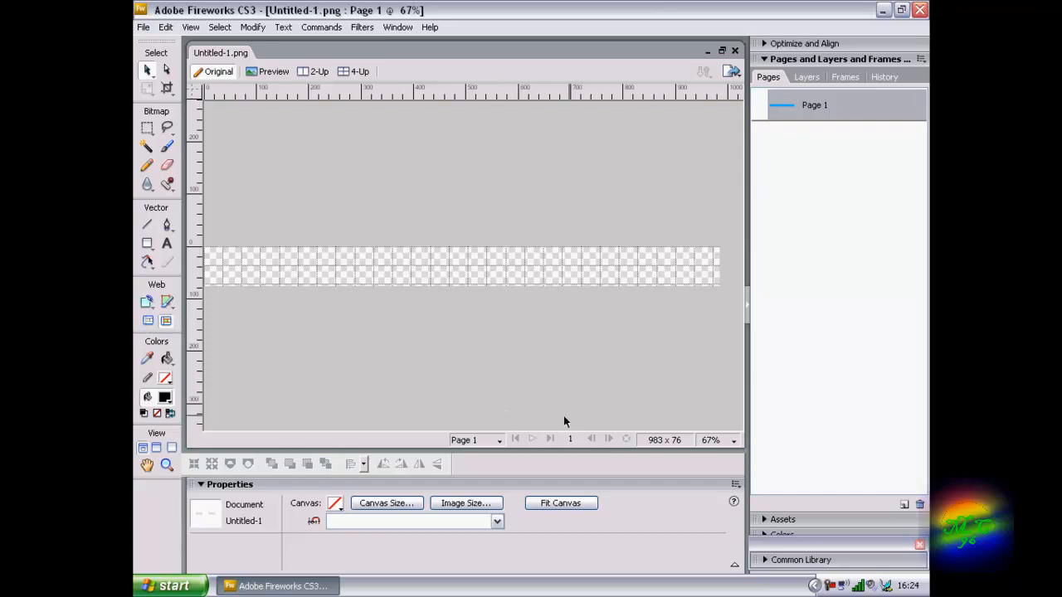
Draw a rectangle of about 216 by 72 pixels at the left end of the canvas, viewed at 100%.
left_click(747, 305)
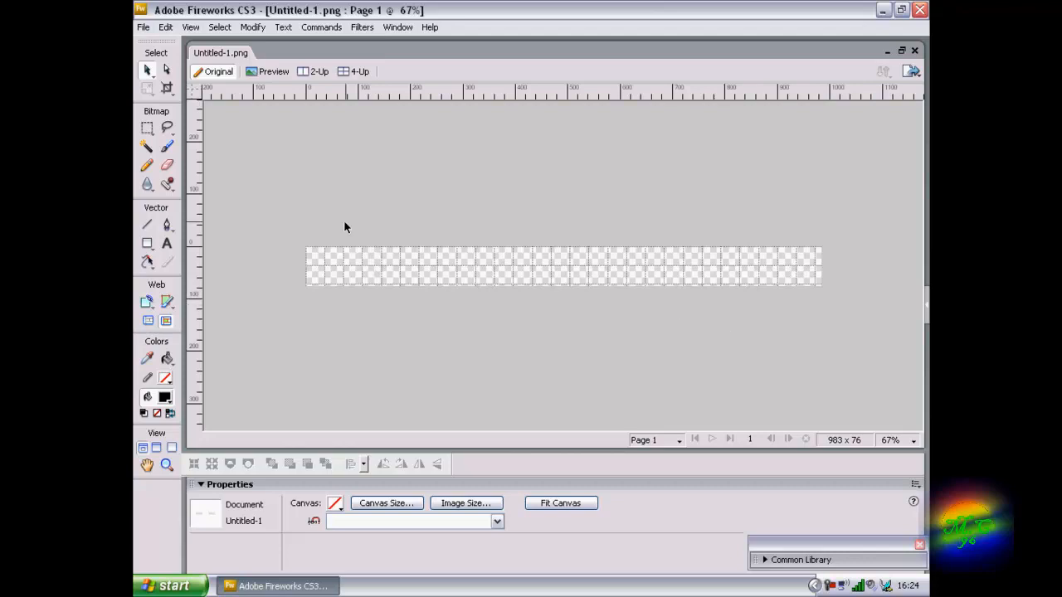
left_click(913, 441)
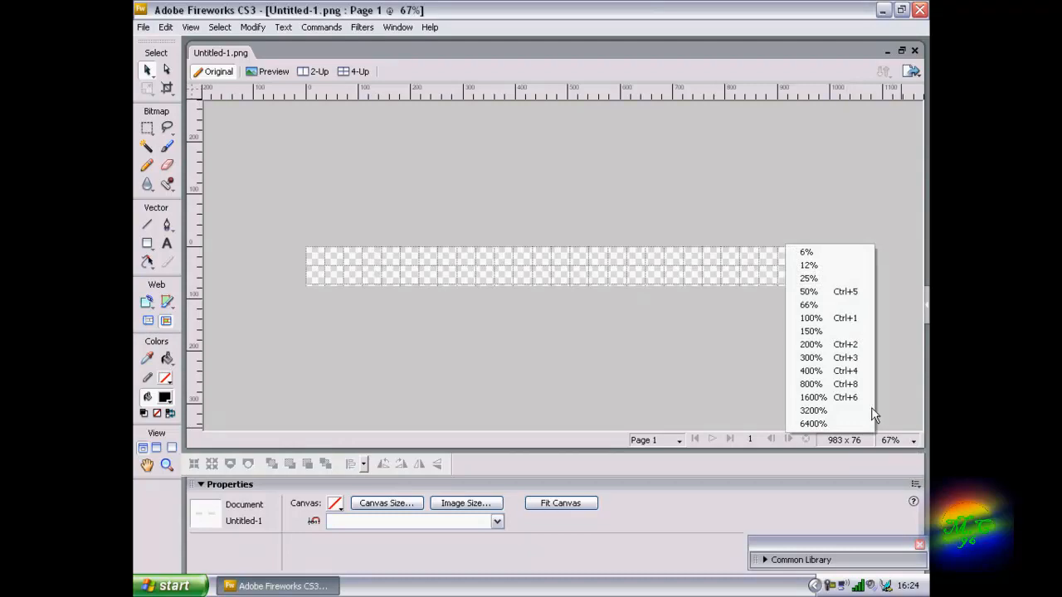
left_click(829, 317)
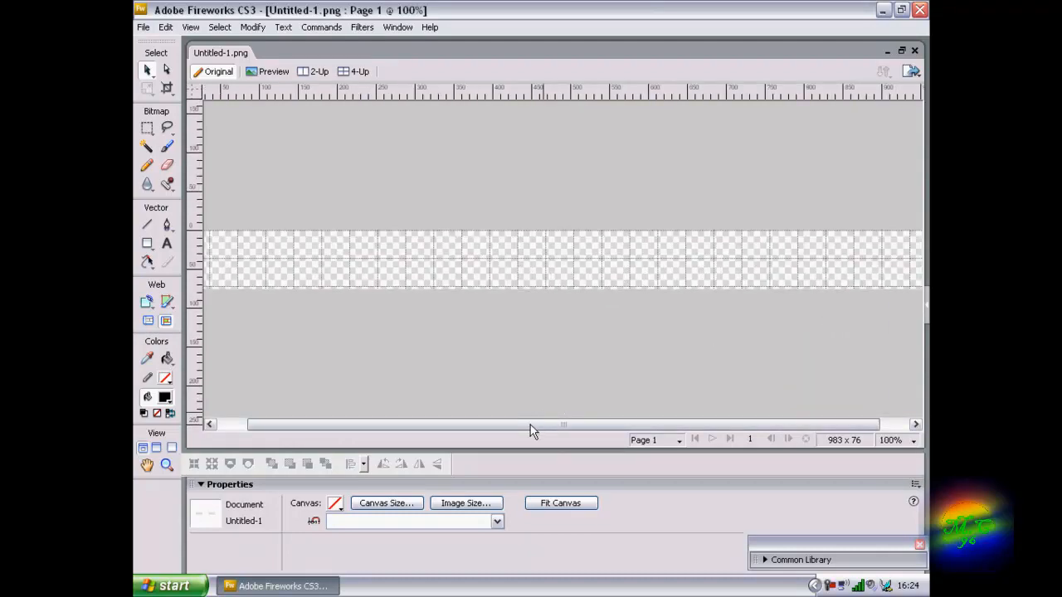
left_click_drag(530, 425, 421, 427)
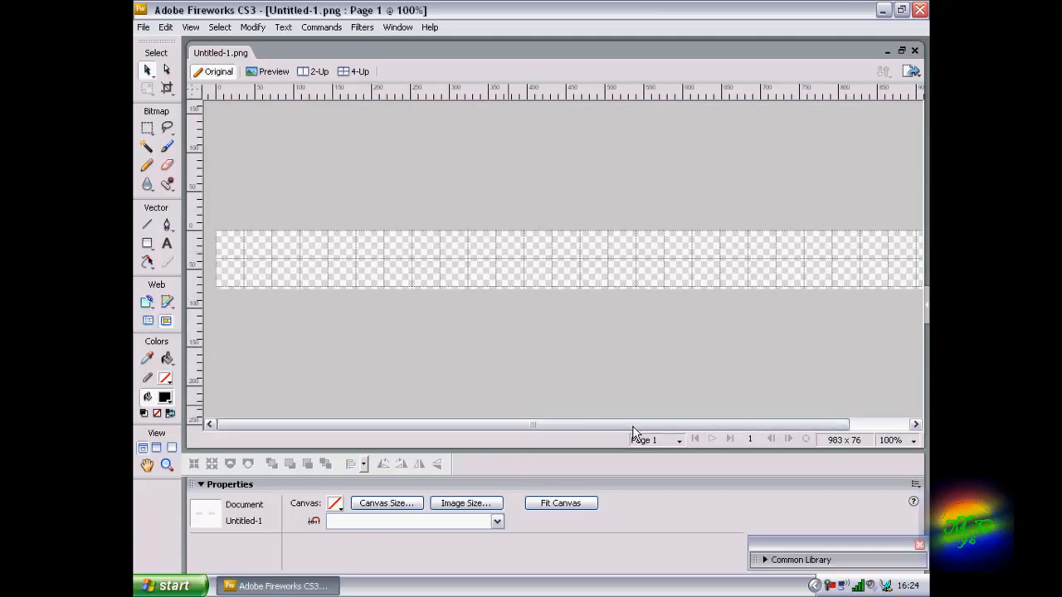
left_click(146, 244)
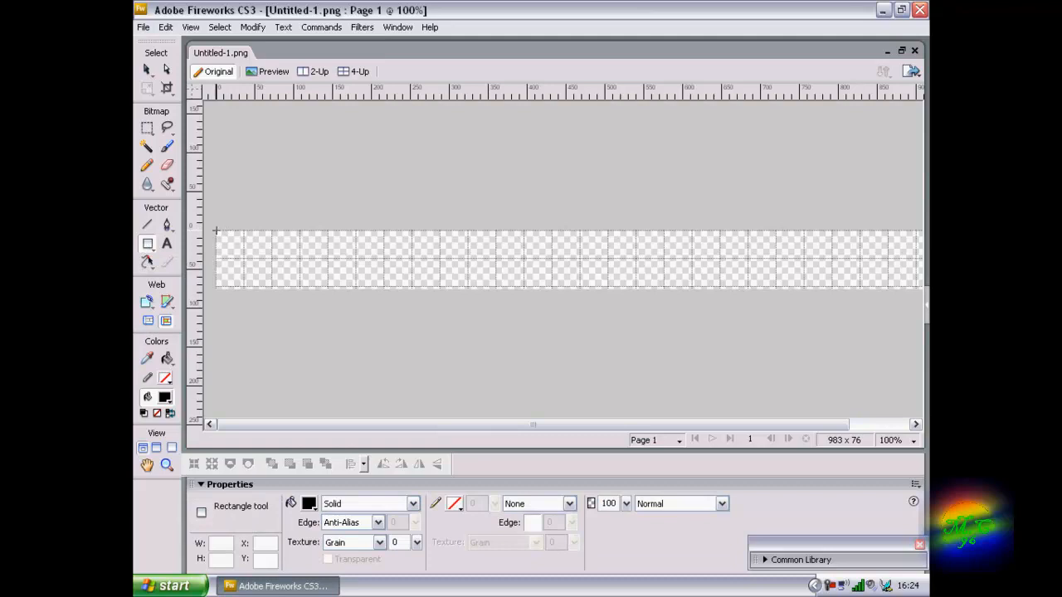
left_click_drag(216, 231, 386, 288)
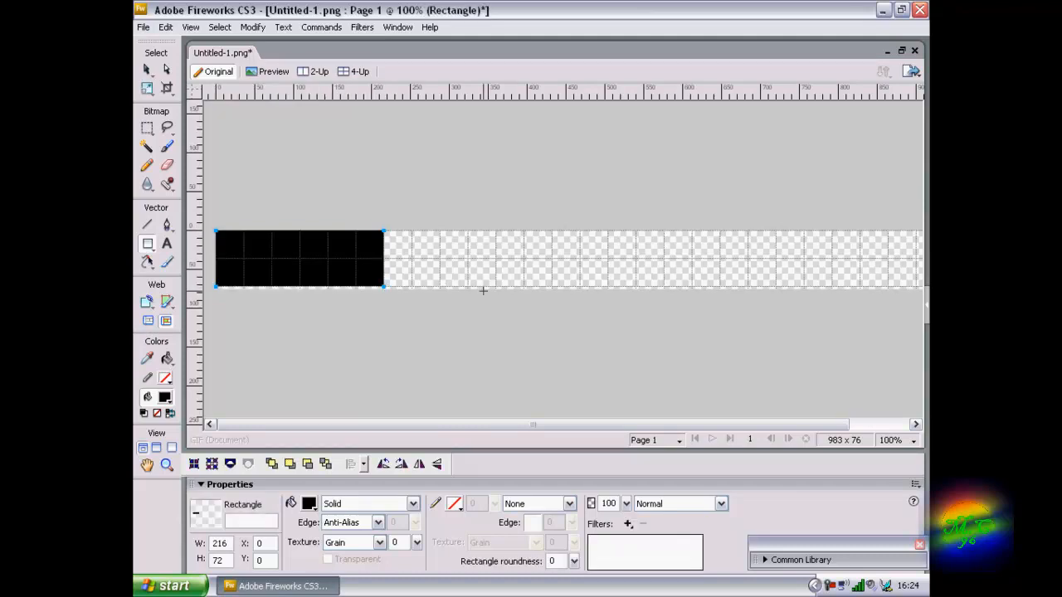
Give the rectangle a solid green fill and a matching green stroke.
left_click(308, 504)
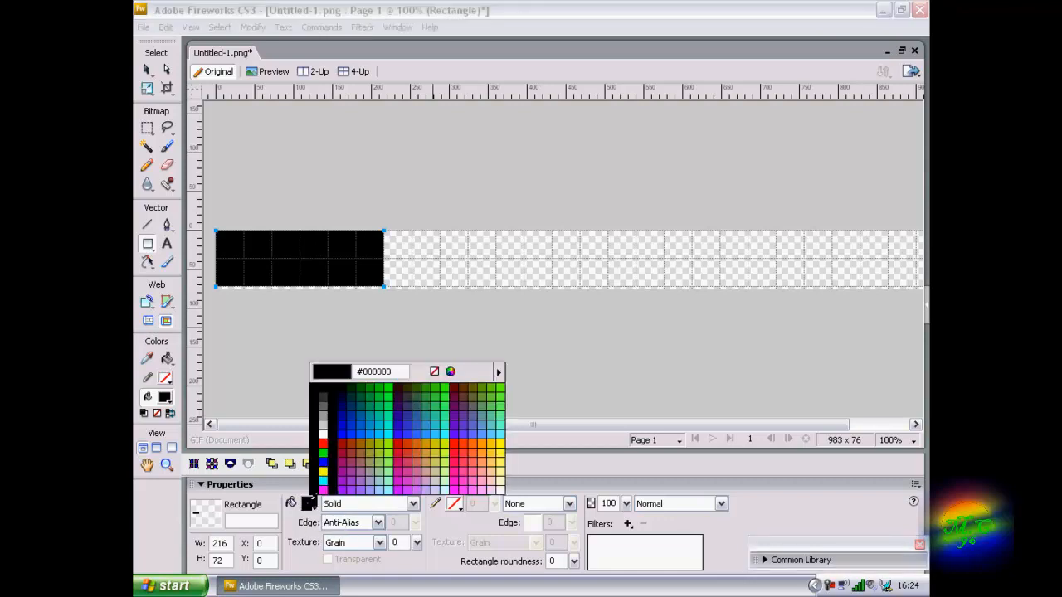
left_click(390, 387)
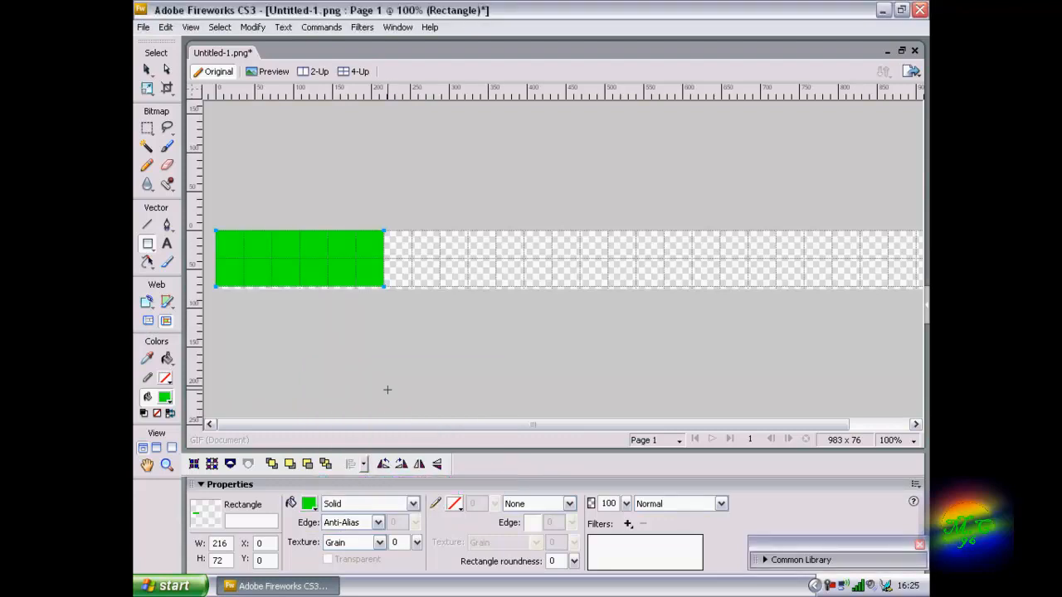
left_click(455, 506)
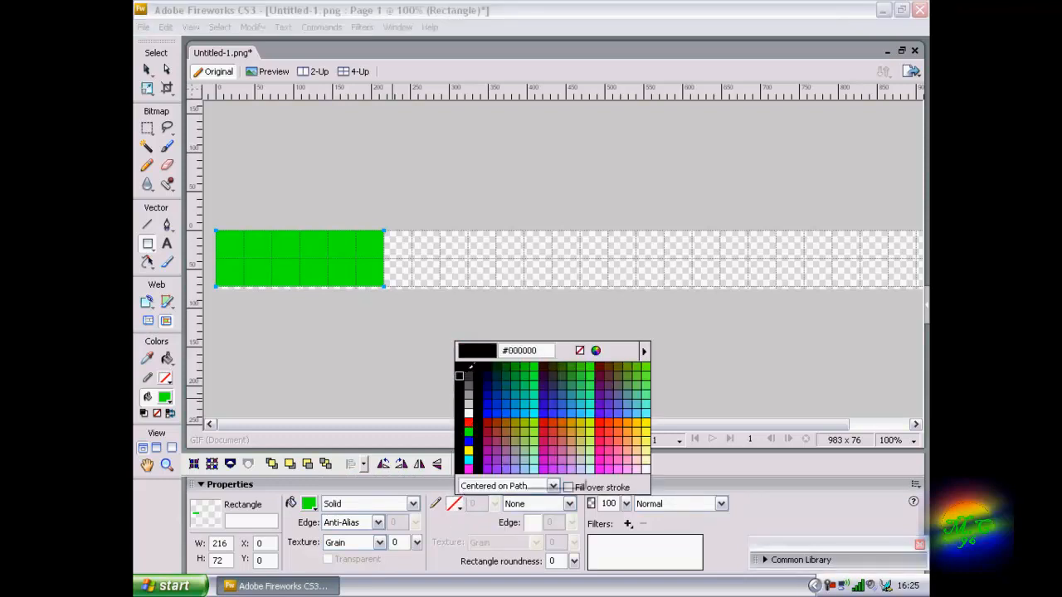
left_click(468, 366)
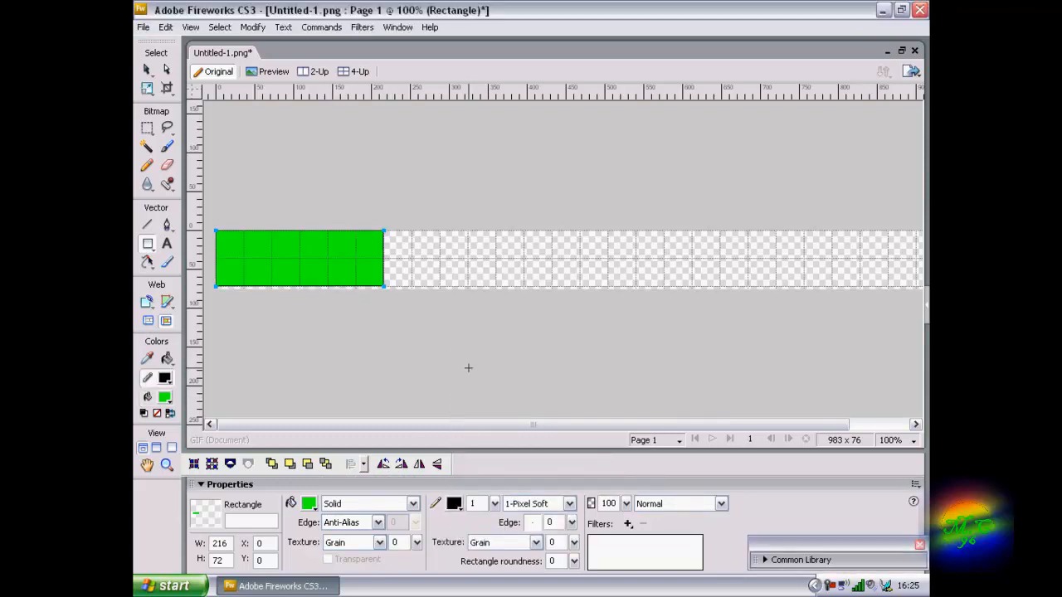
left_click(455, 504)
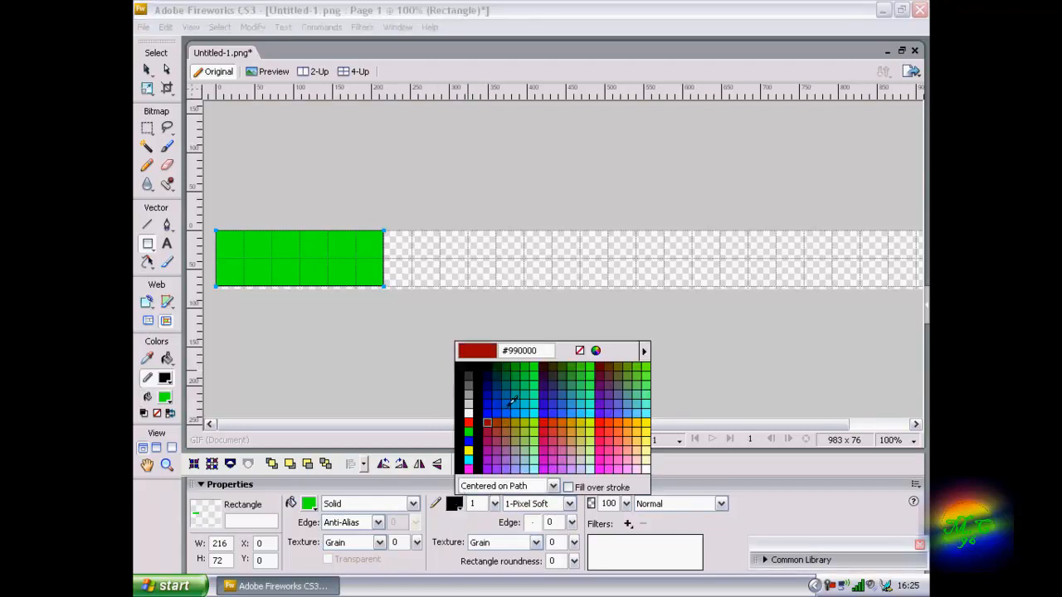
left_click(535, 367)
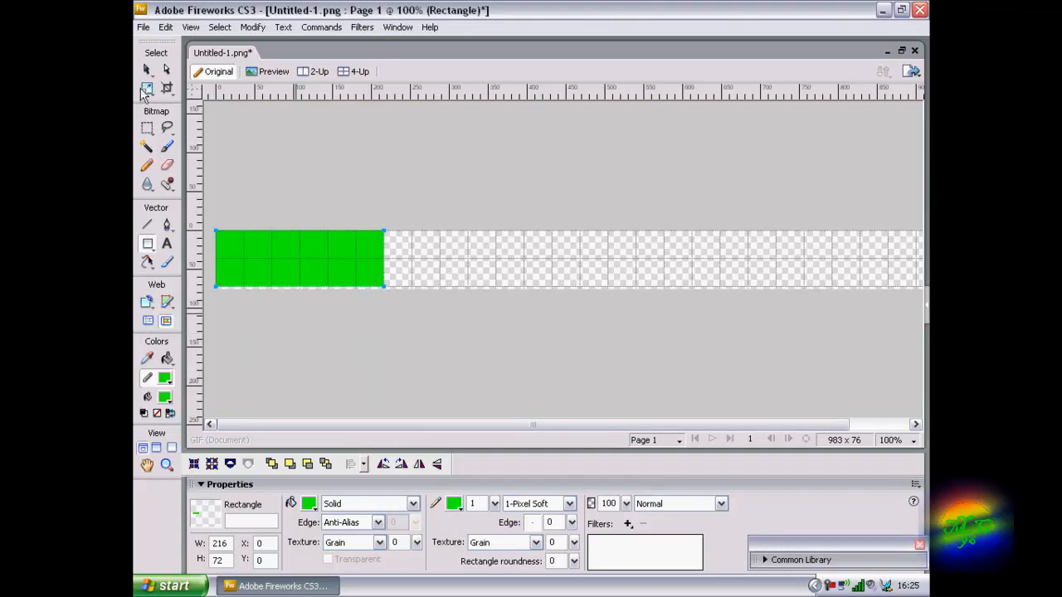
Add the text "Home" in 24-point bold Verdana and place it in the middle of the green rectangle.
left_click(166, 245)
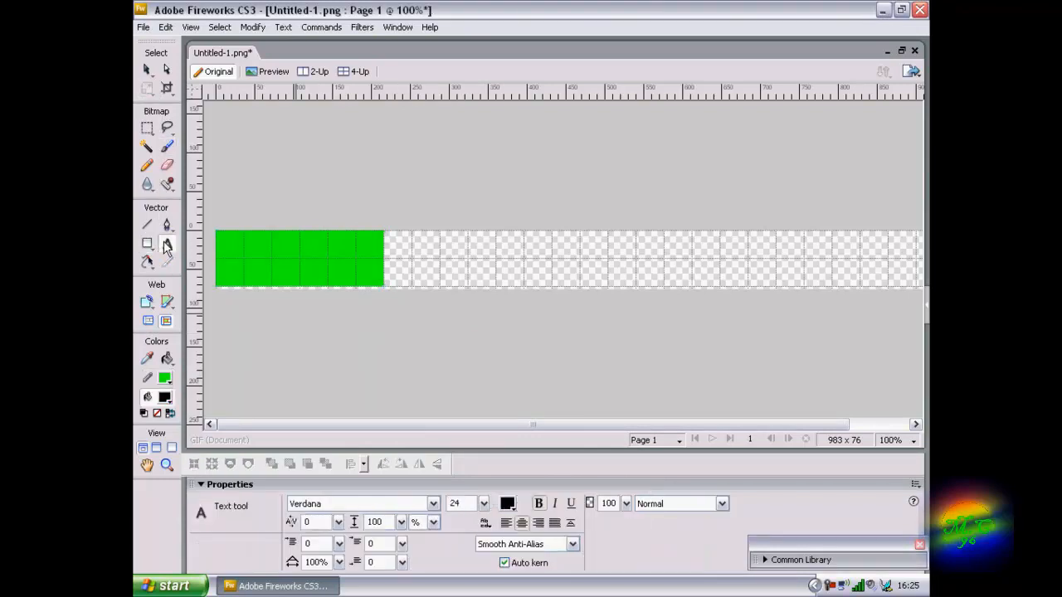
left_click(246, 249)
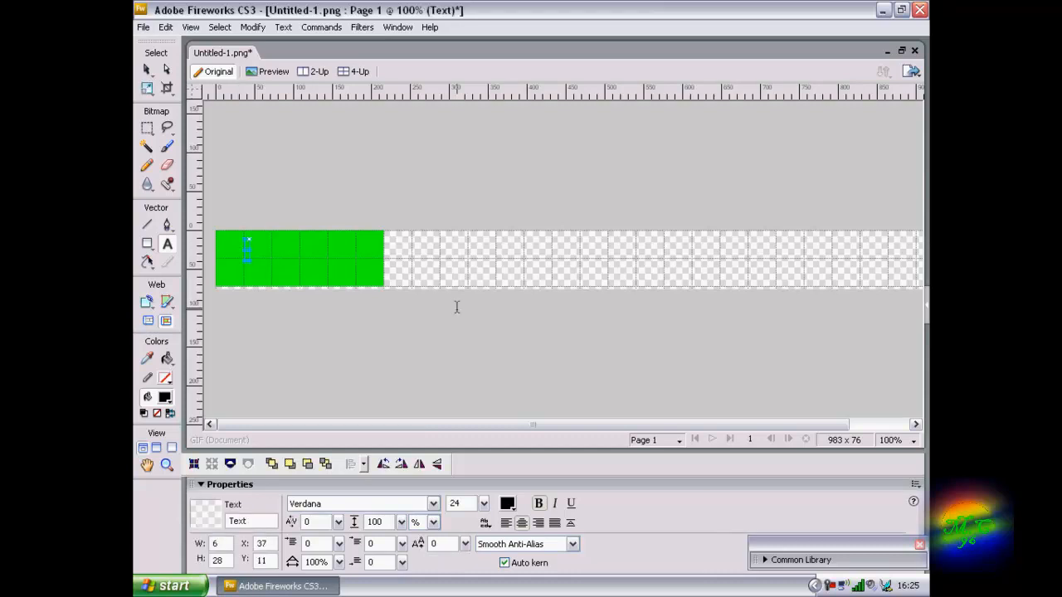
type("Home")
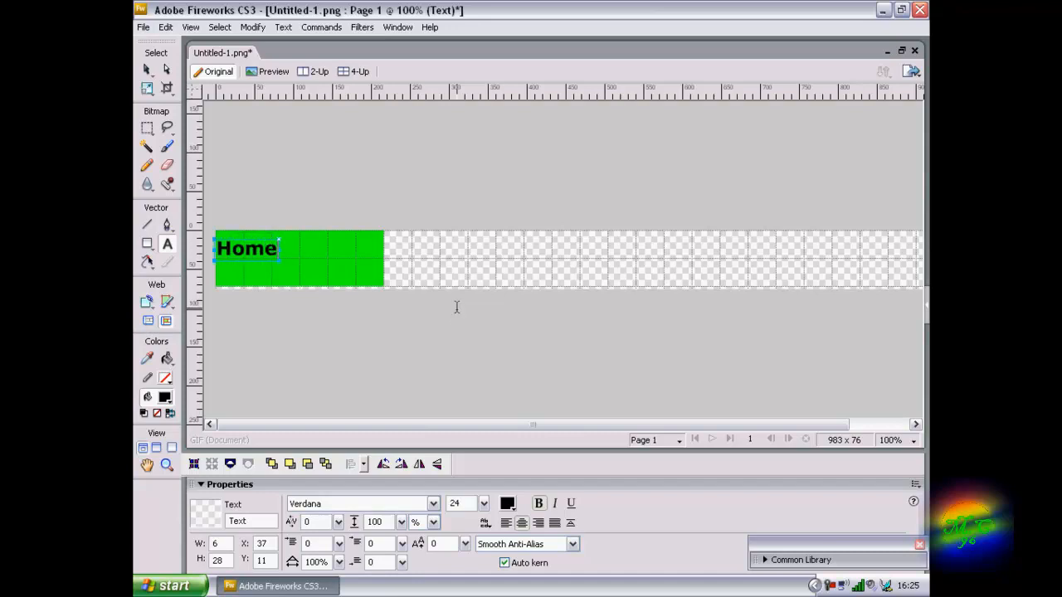
left_click(147, 70)
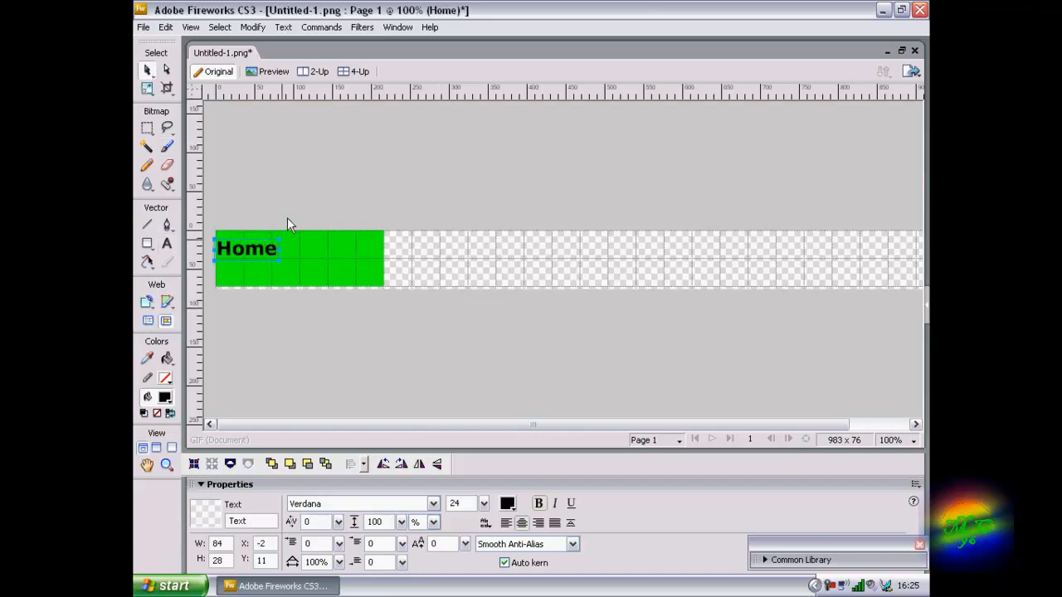
left_click(251, 251)
left_click_drag(250, 250, 297, 259)
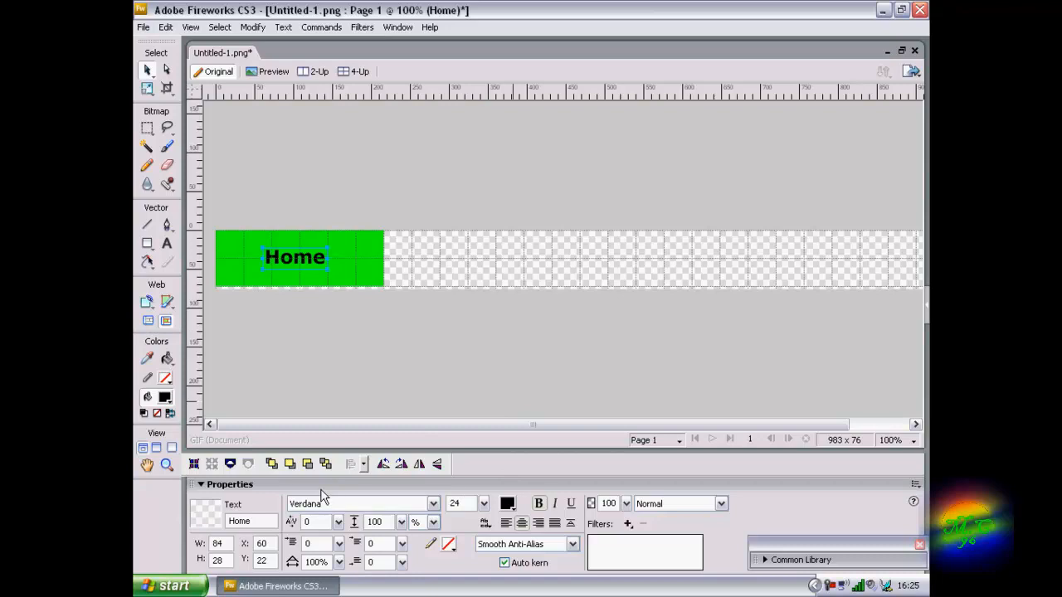
Try red as the colour of the Home text and set it back to black.
left_click(509, 505)
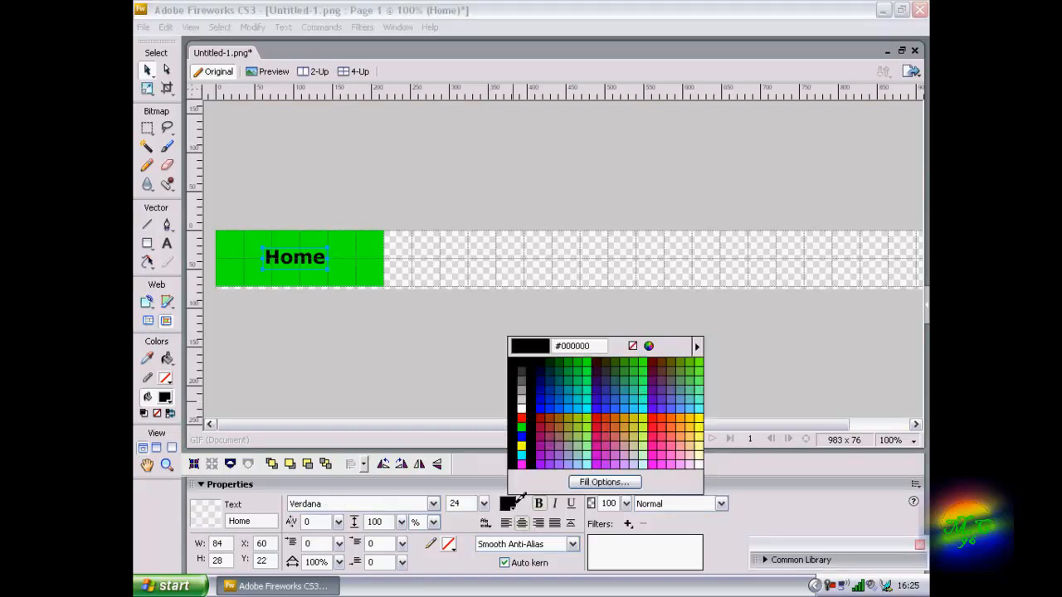
left_click(522, 418)
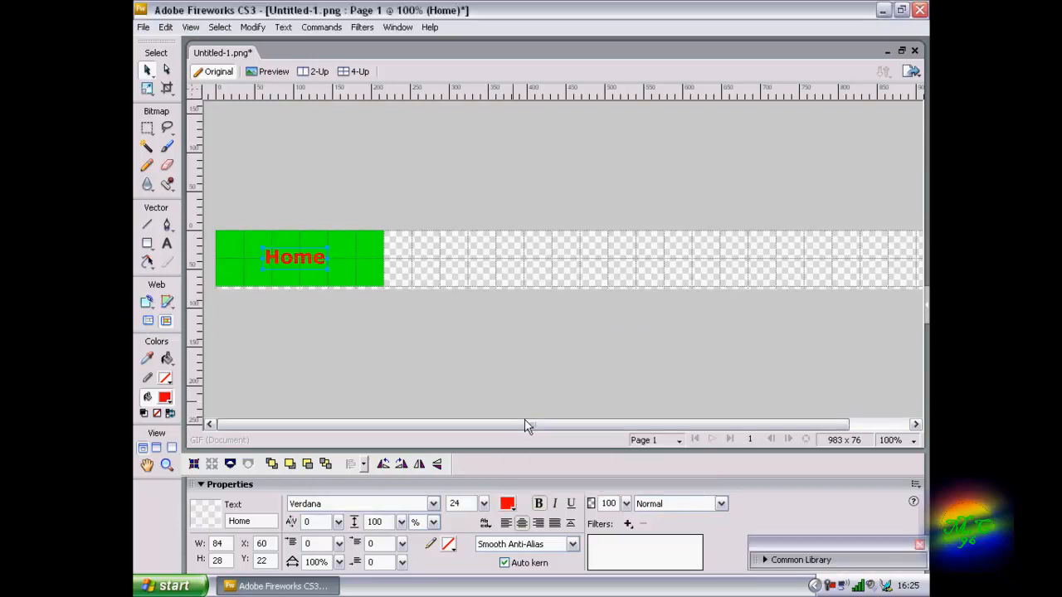
left_click(508, 503)
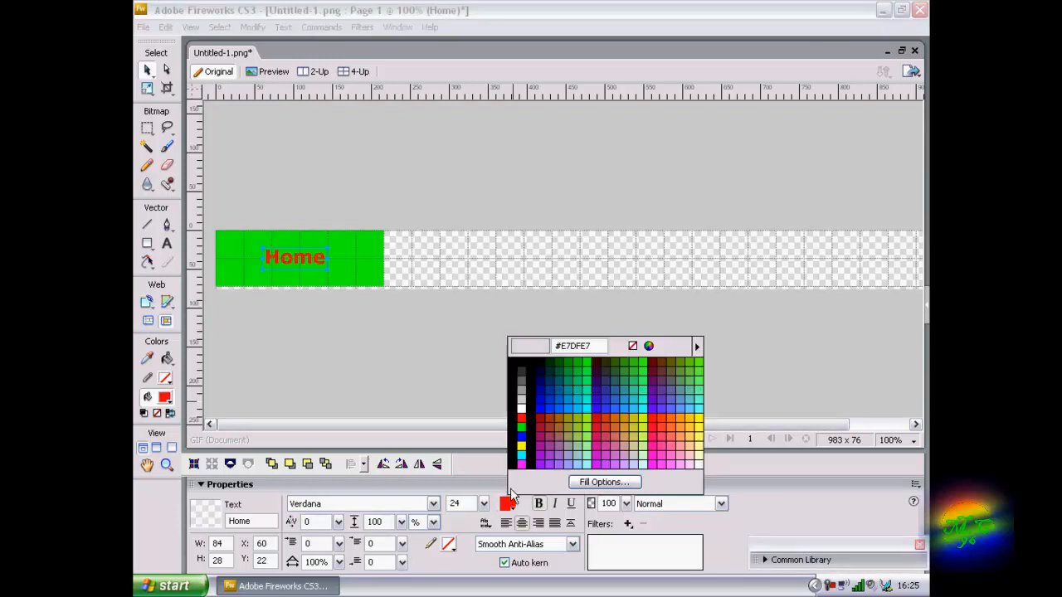
left_click(522, 365)
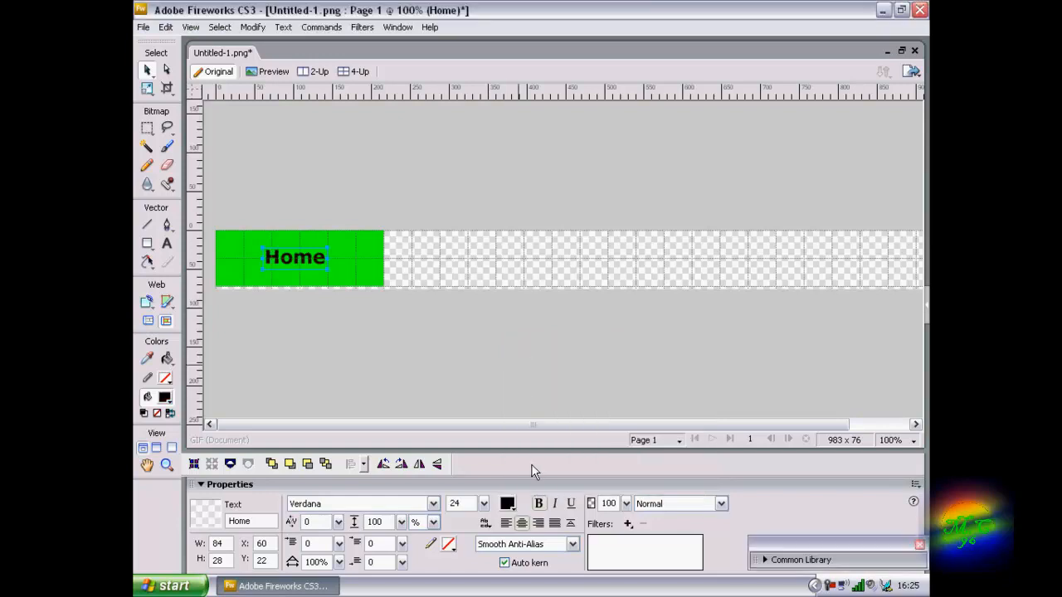
Set the Home text to the Amazone BT font at size 59 and recentre it on the green rectangle.
left_click(432, 503)
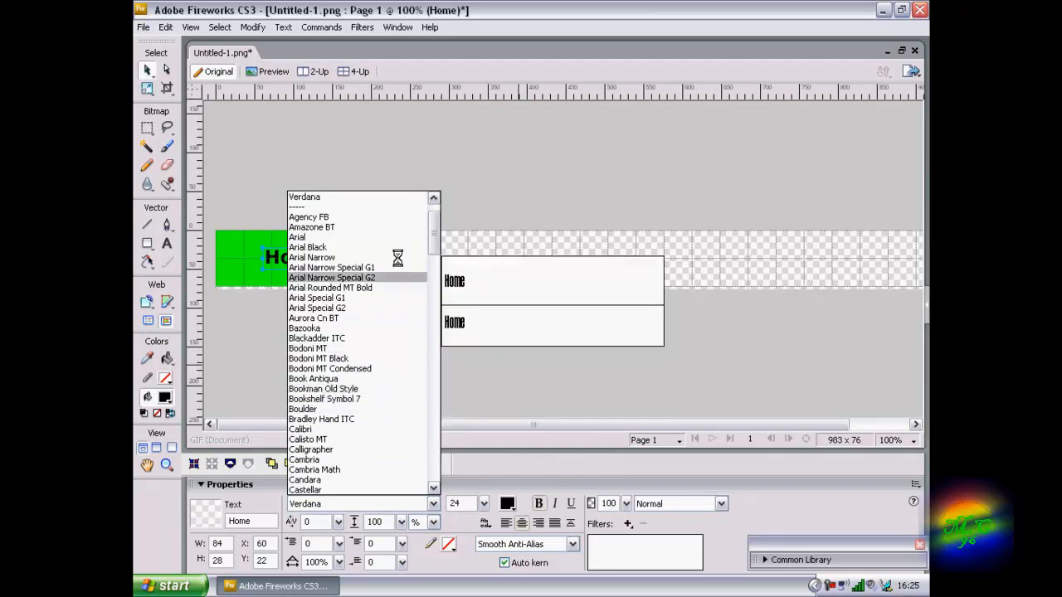
mouse_move(432, 230)
left_mouse_down()
mouse_move(434, 279)
mouse_move(437, 219)
left_mouse_up()
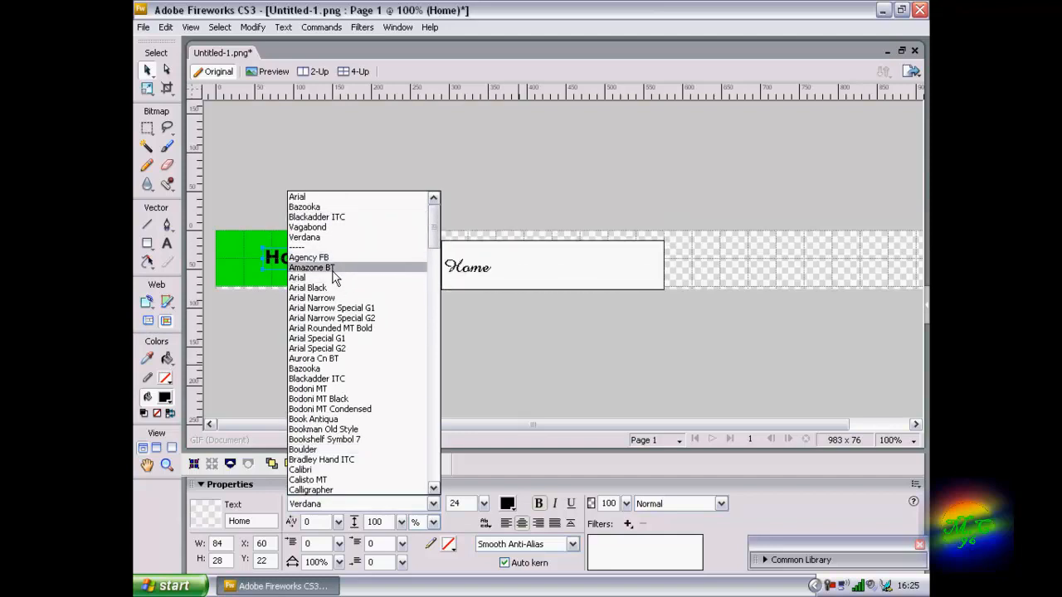
left_click(332, 268)
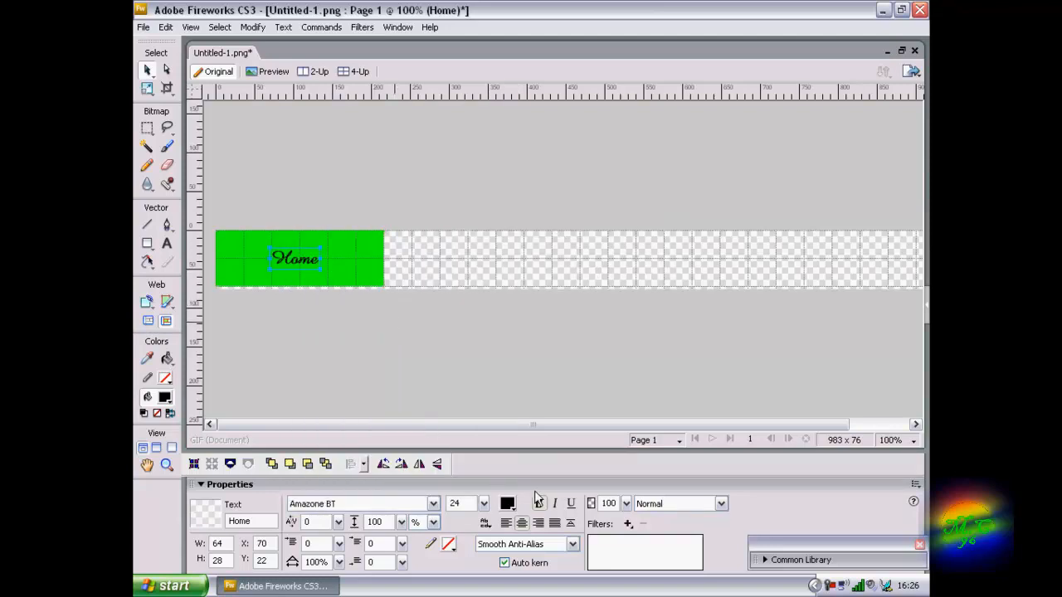
left_click_drag(483, 504, 483, 477)
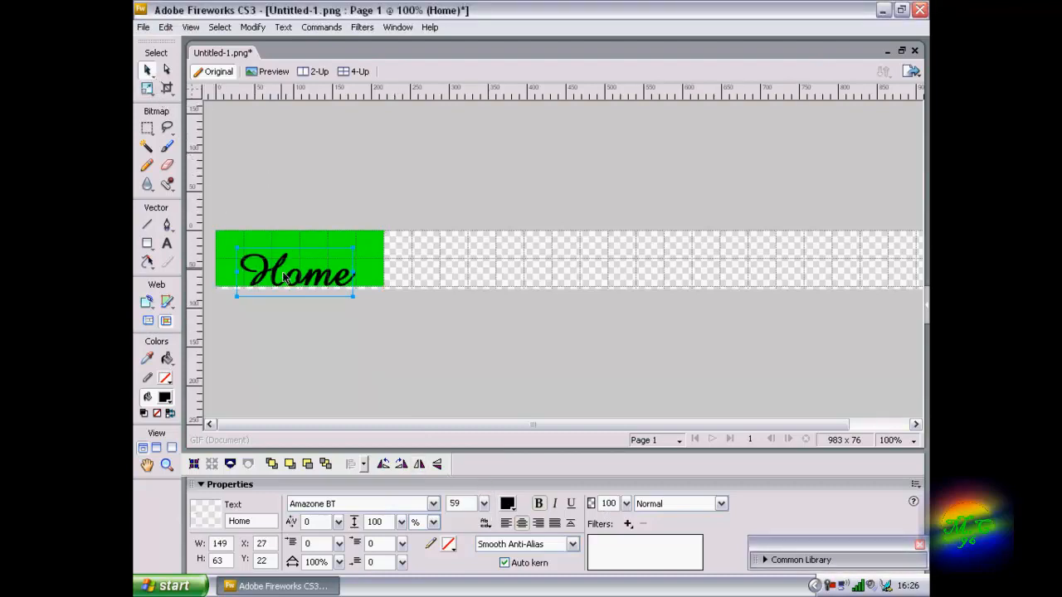
left_click_drag(282, 278, 285, 259)
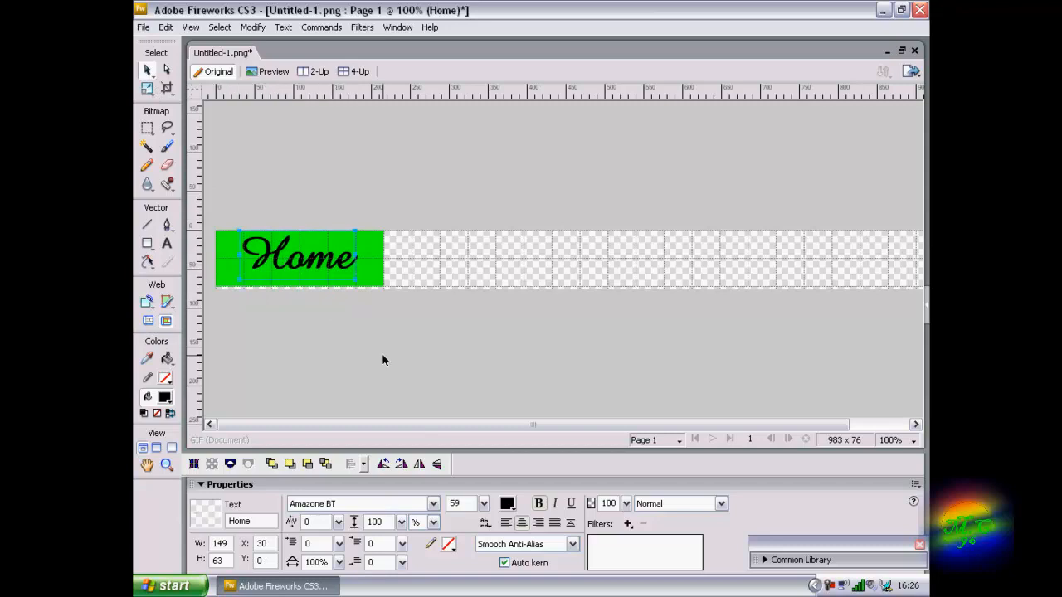
left_click(382, 360)
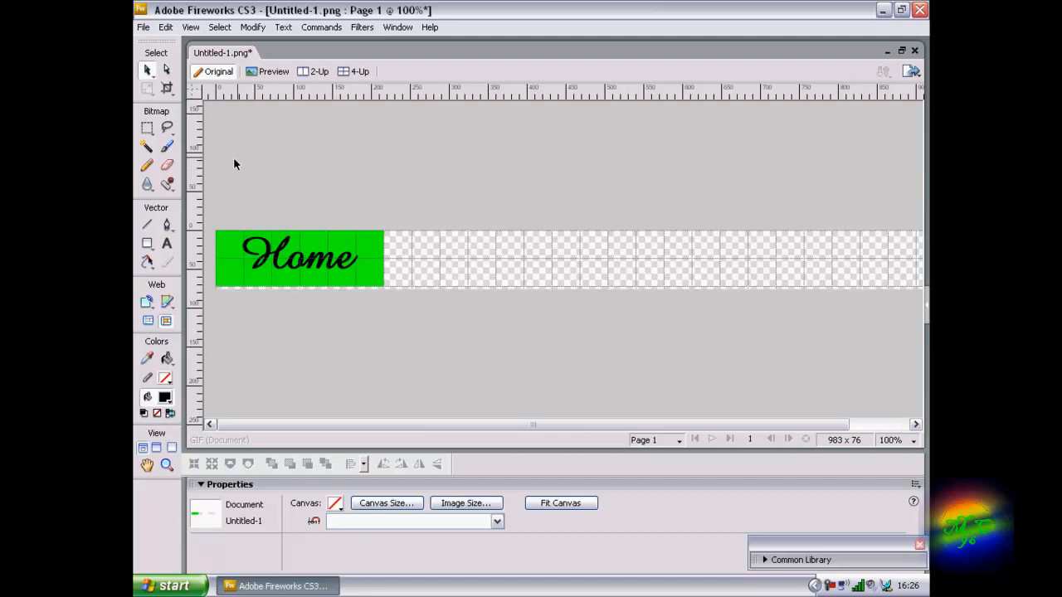
Convert the green rectangle and its Home text together into a button symbol named "Home".
left_click_drag(208, 175, 396, 303)
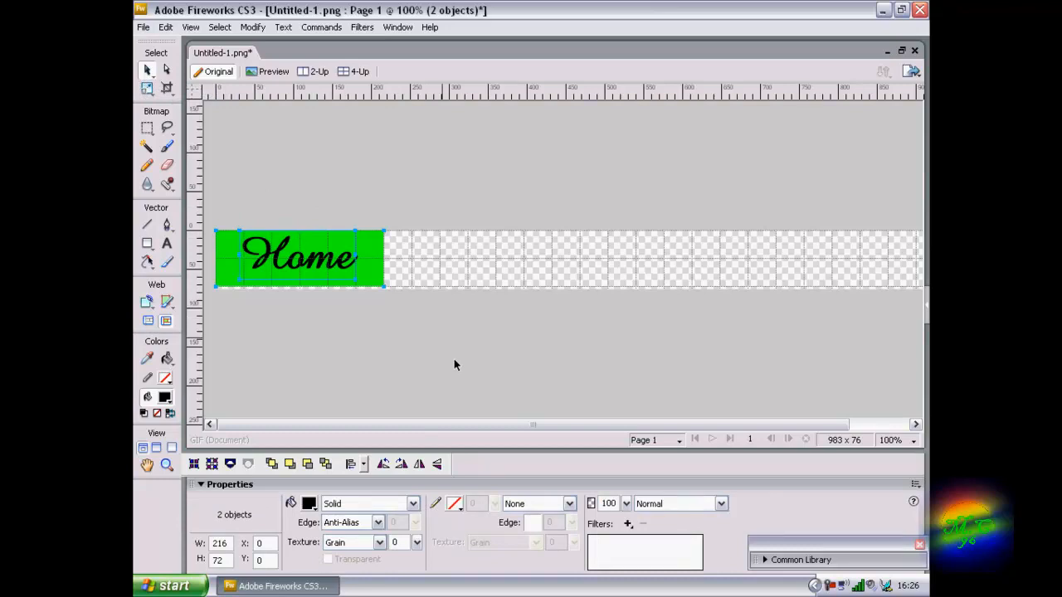
key("F8")
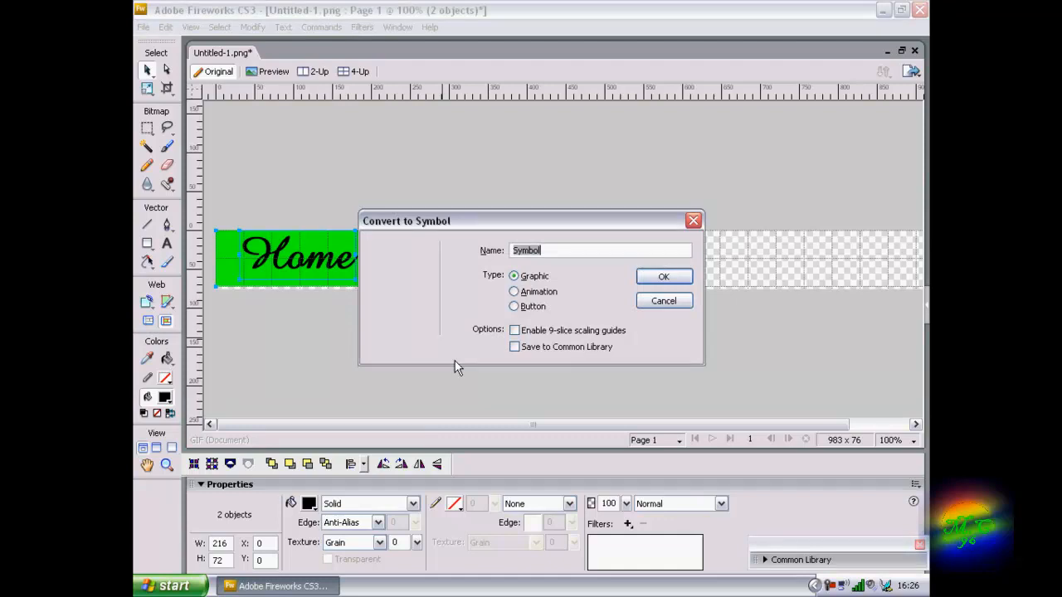
left_click(531, 307)
type("Home")
left_click(651, 278)
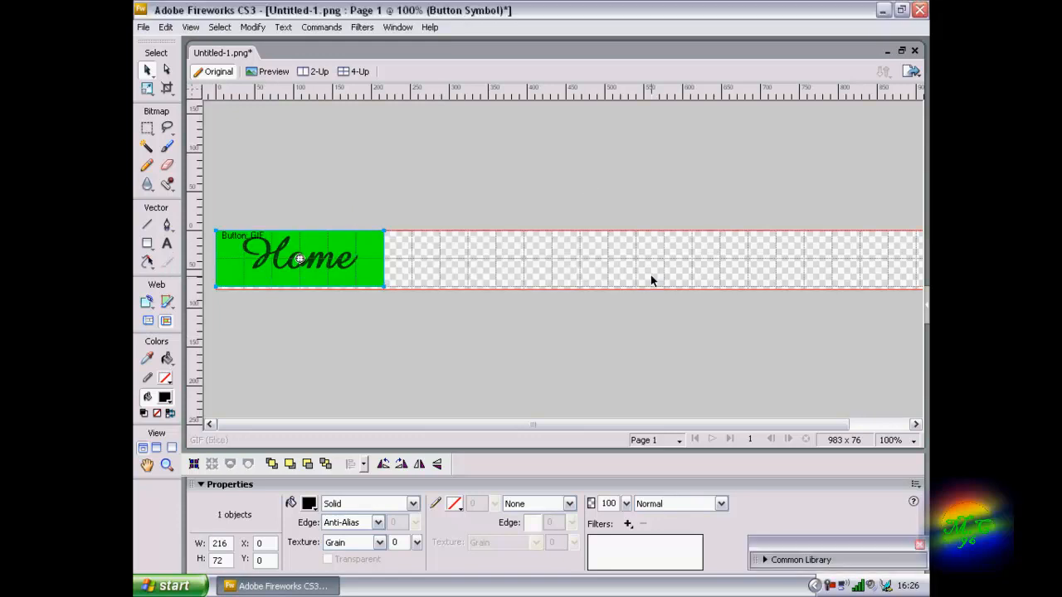
double_click(381, 357)
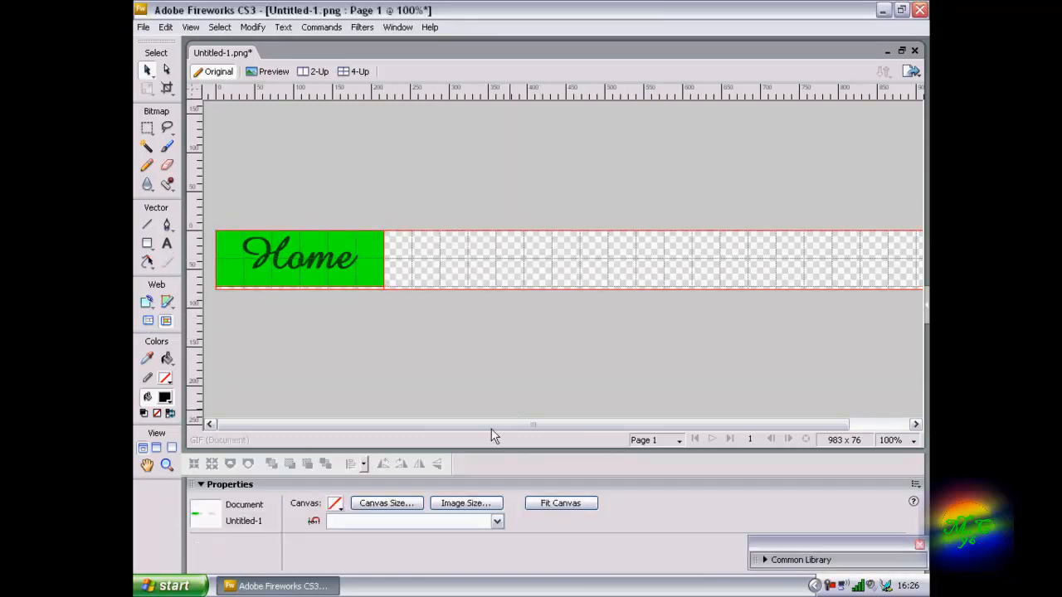
Open the Home button symbol for editing and copy the Up graphic into its Over state.
left_click_drag(487, 424, 362, 437)
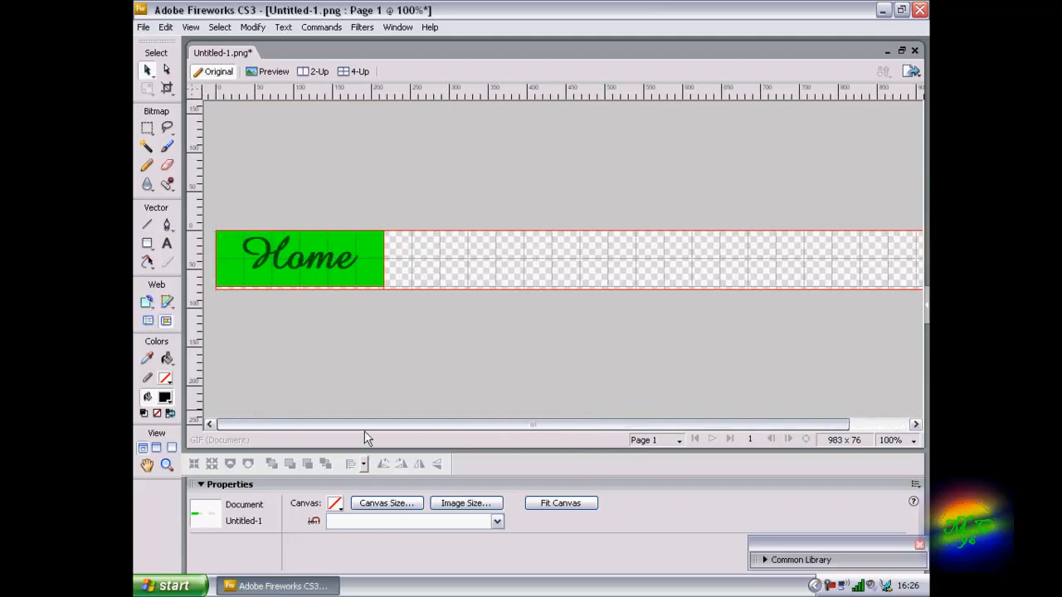
left_click(343, 277)
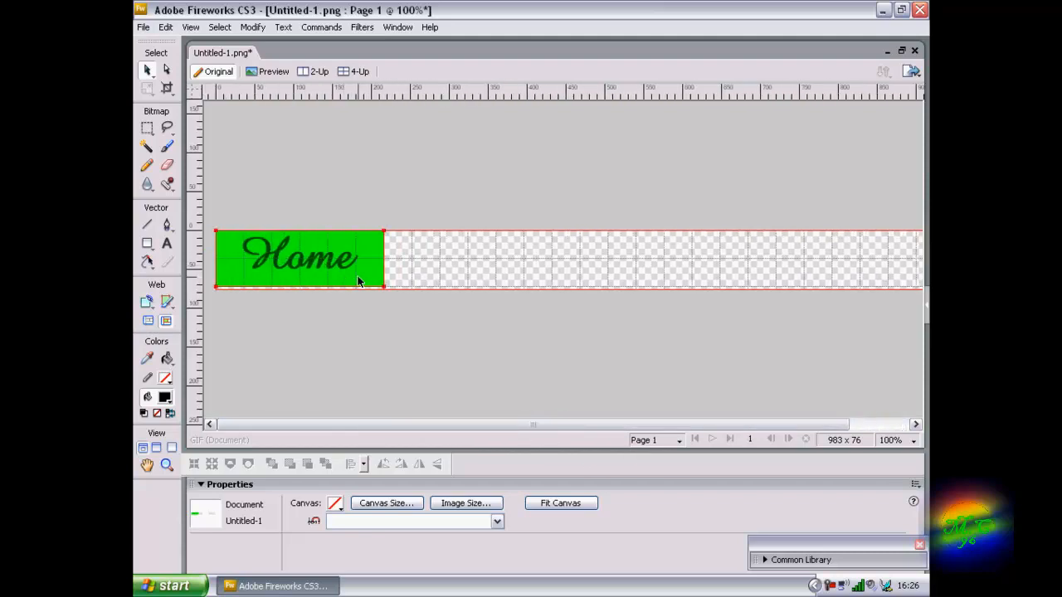
double_click(358, 281)
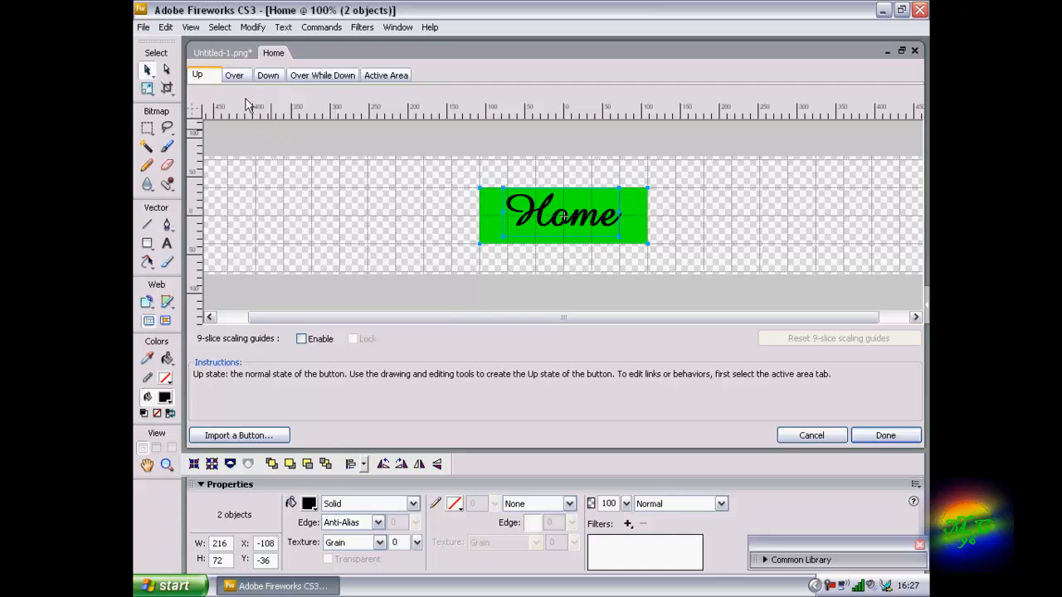
left_click(235, 77)
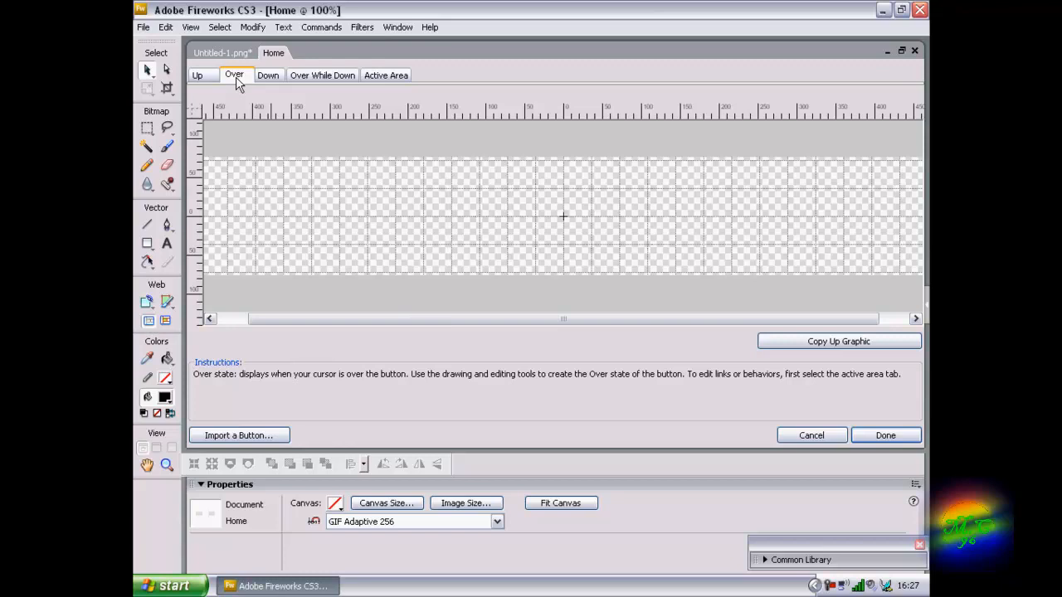
left_click(260, 78)
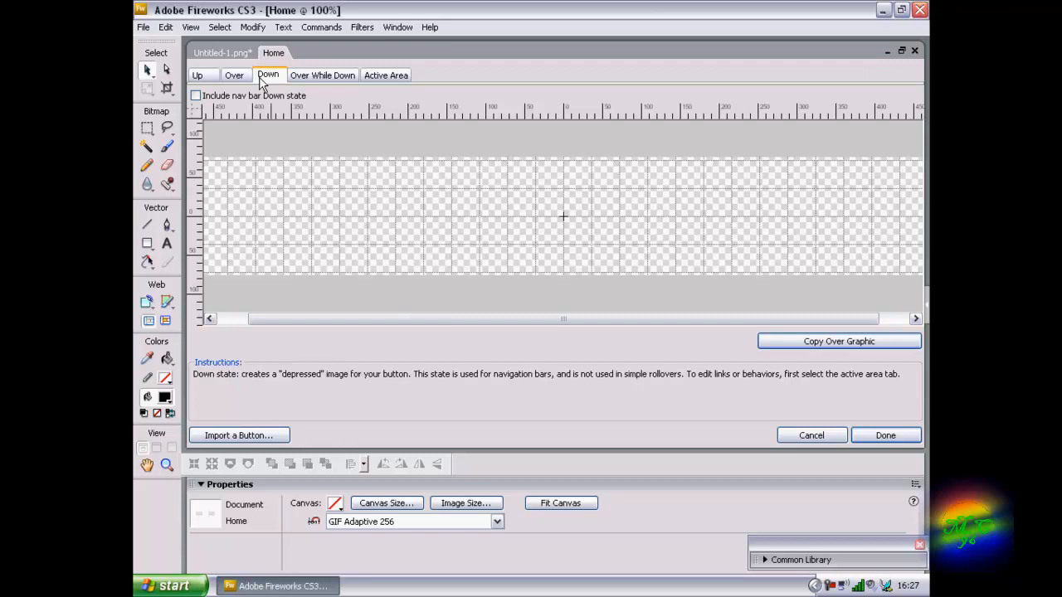
left_click(321, 76)
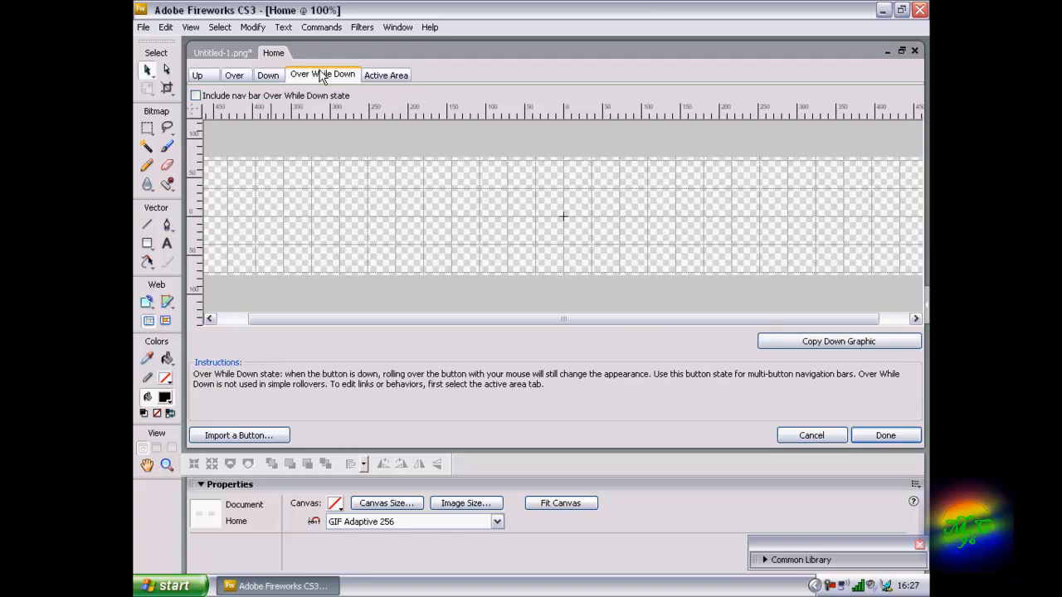
left_click(217, 76)
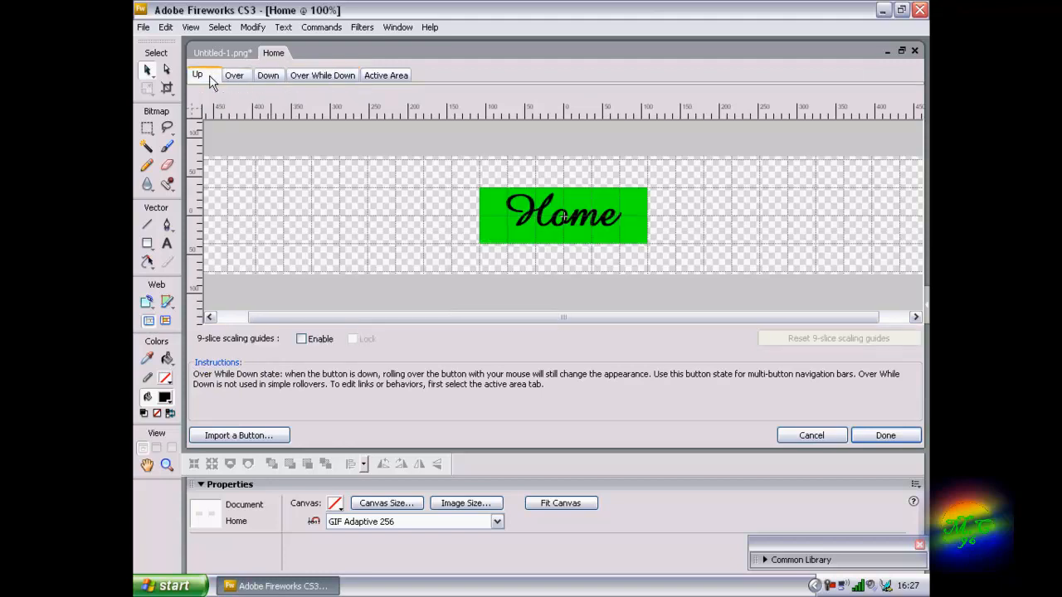
left_click(225, 77)
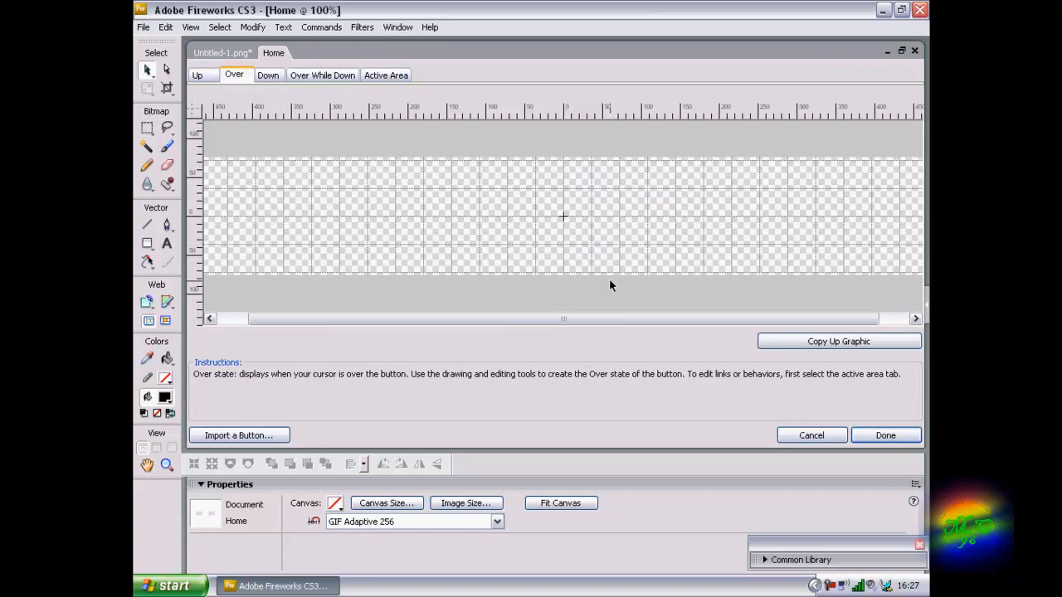
left_click(829, 345)
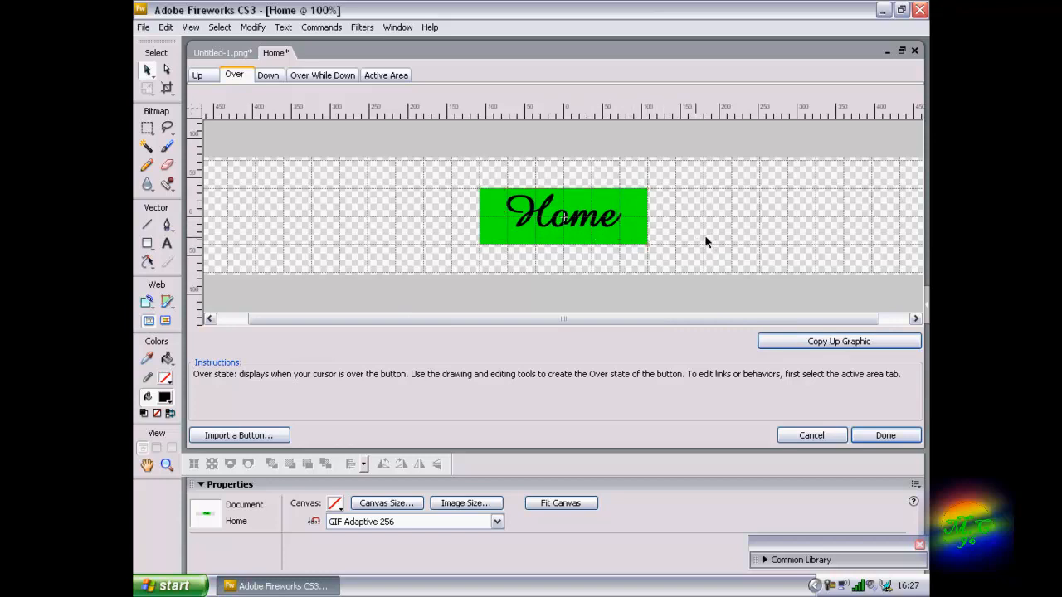
Set the Over state's Home text to Verdana at size 39 and recentre it on the green rectangle.
left_click(548, 218)
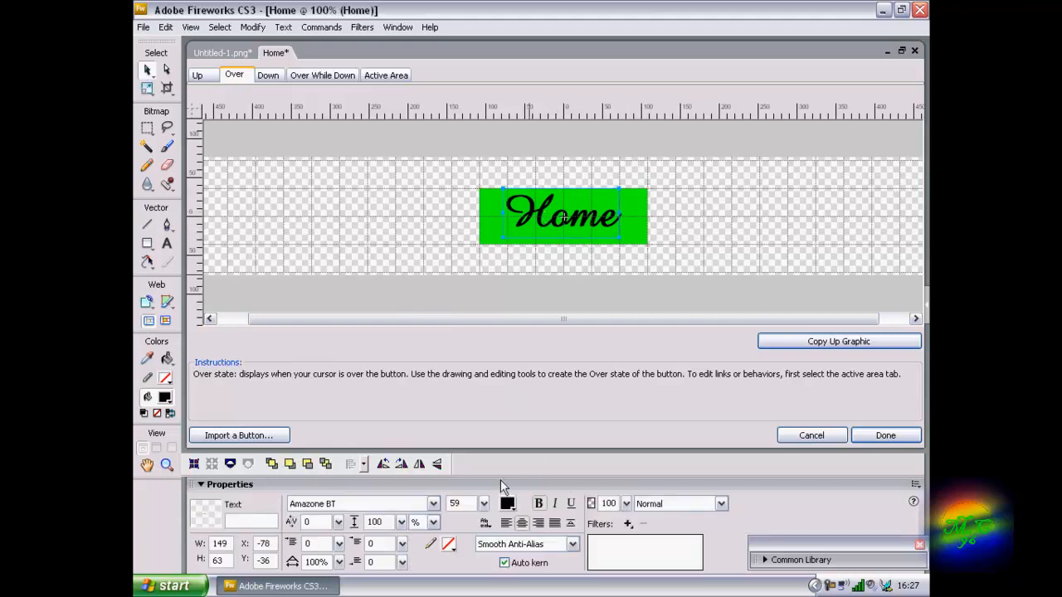
left_click(433, 503)
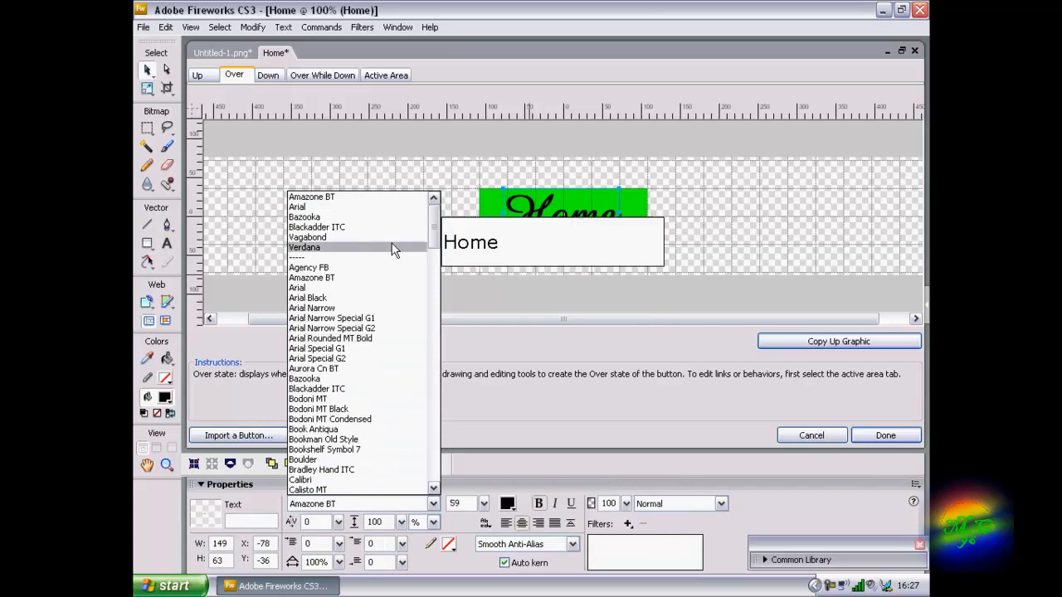
left_click(331, 250)
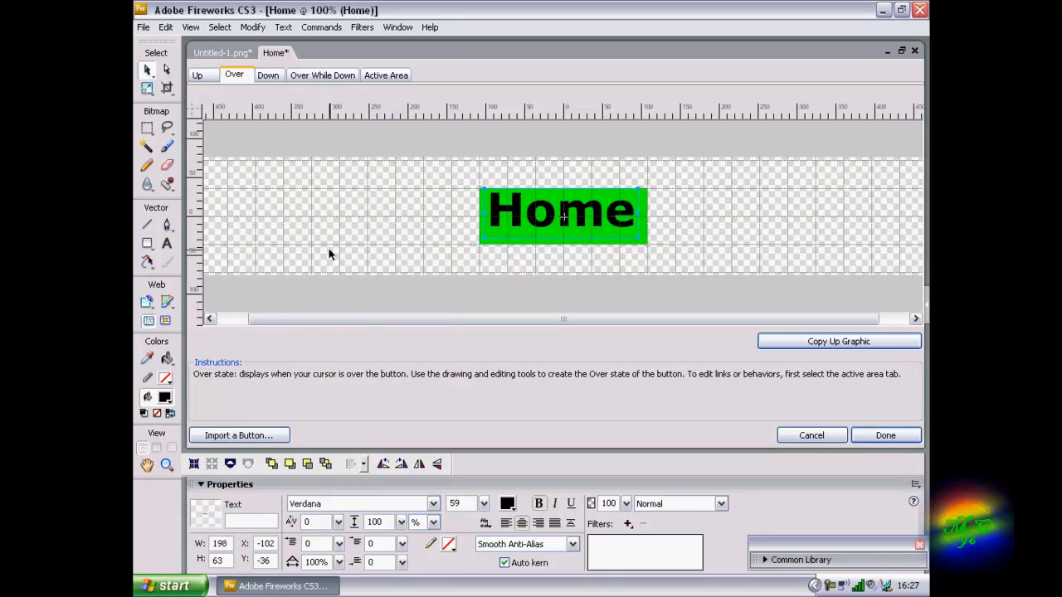
left_click(483, 504)
left_click_drag(481, 503, 485, 516)
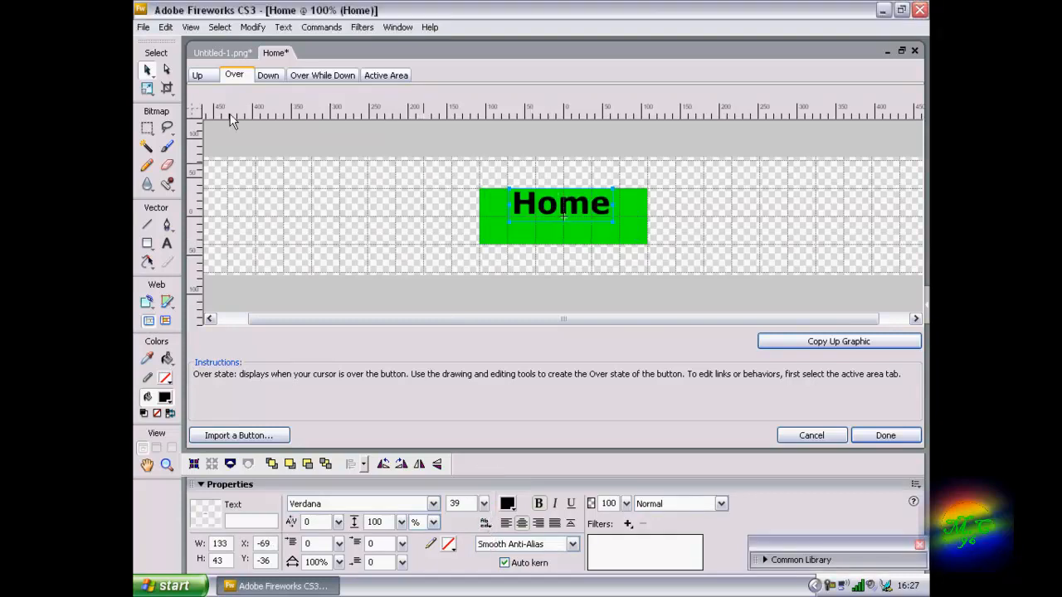
left_click_drag(563, 213, 569, 223)
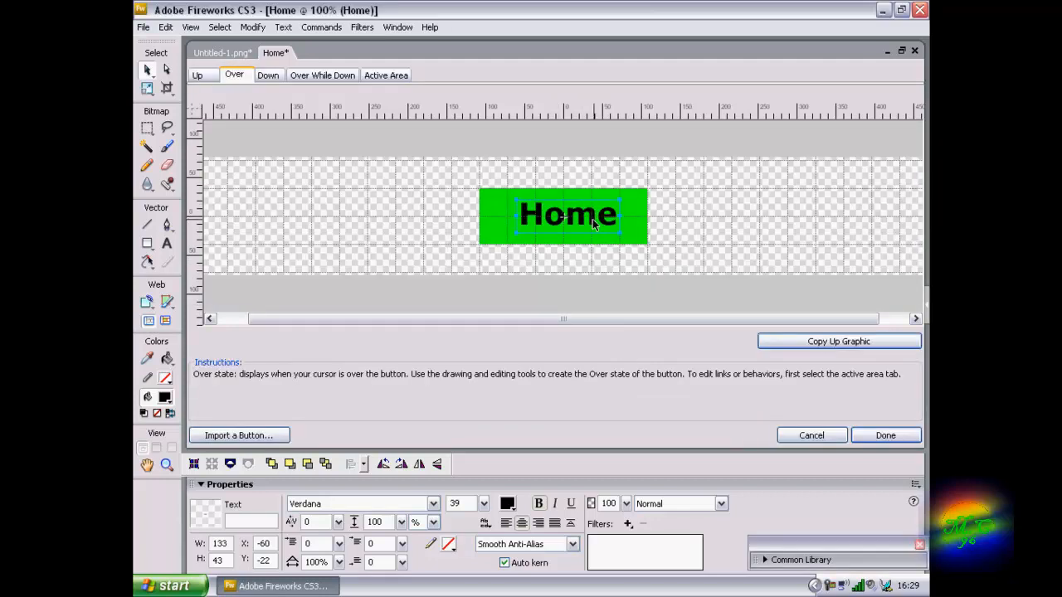
mouse_move(593, 224)
left_mouse_down()
mouse_move(587, 218)
mouse_move(593, 226)
left_mouse_up()
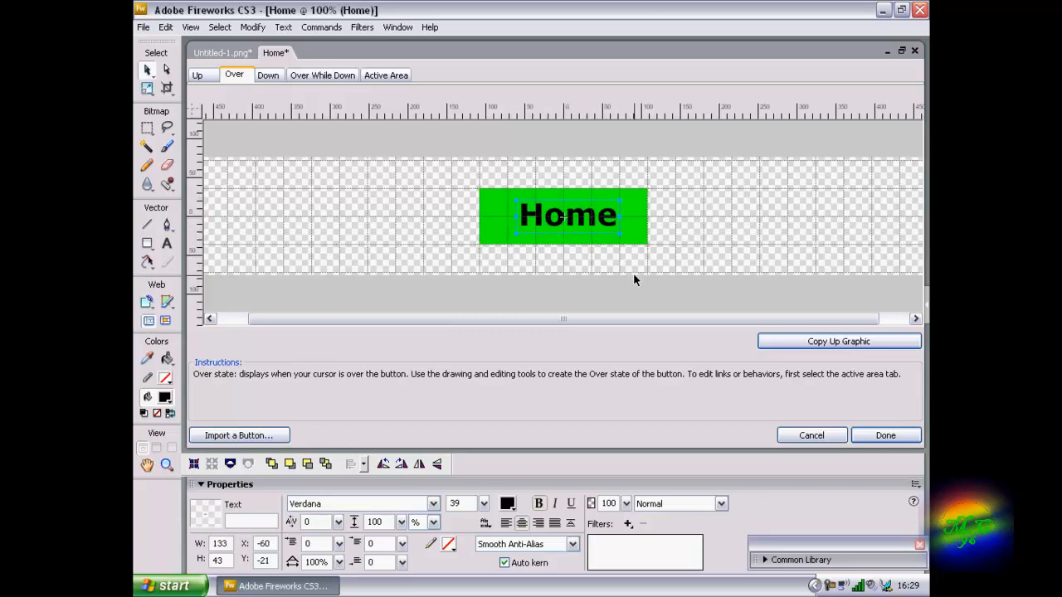
left_click(564, 275)
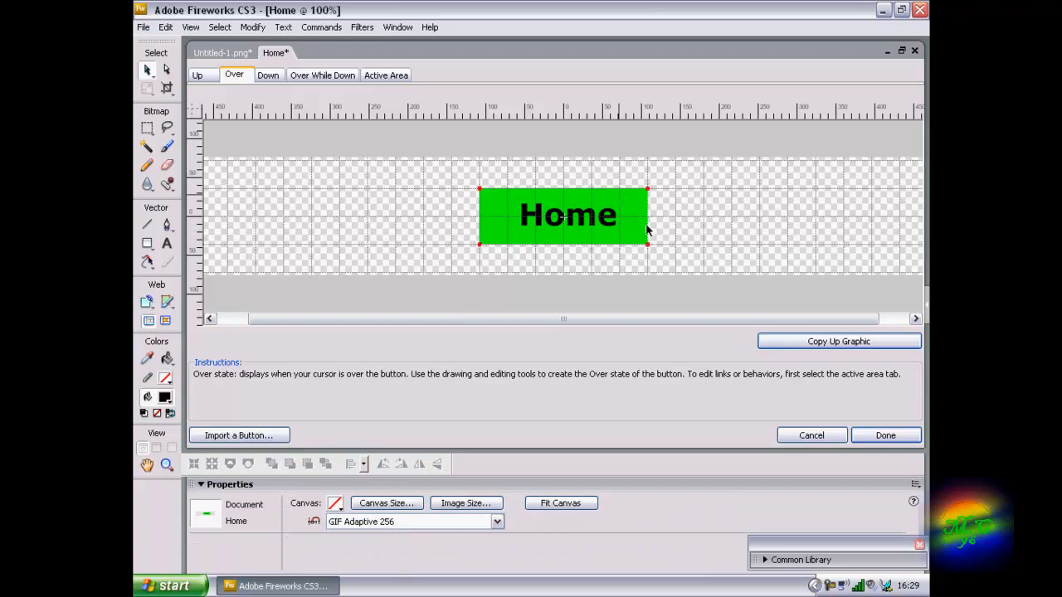
Give the Over state's rectangle a solid red fill and a matching red stroke.
left_click(503, 235)
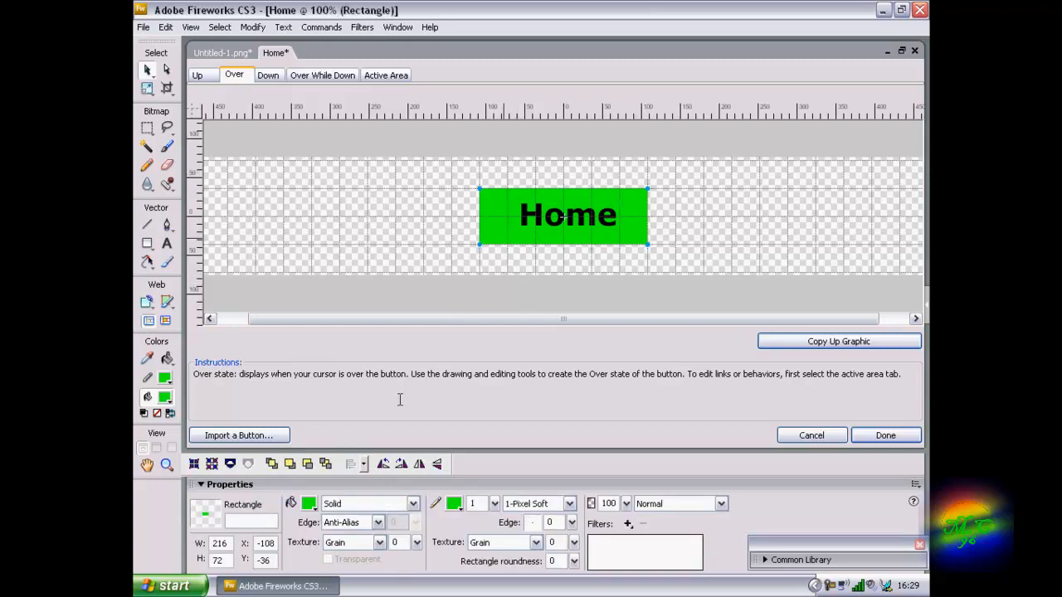
left_click(311, 505)
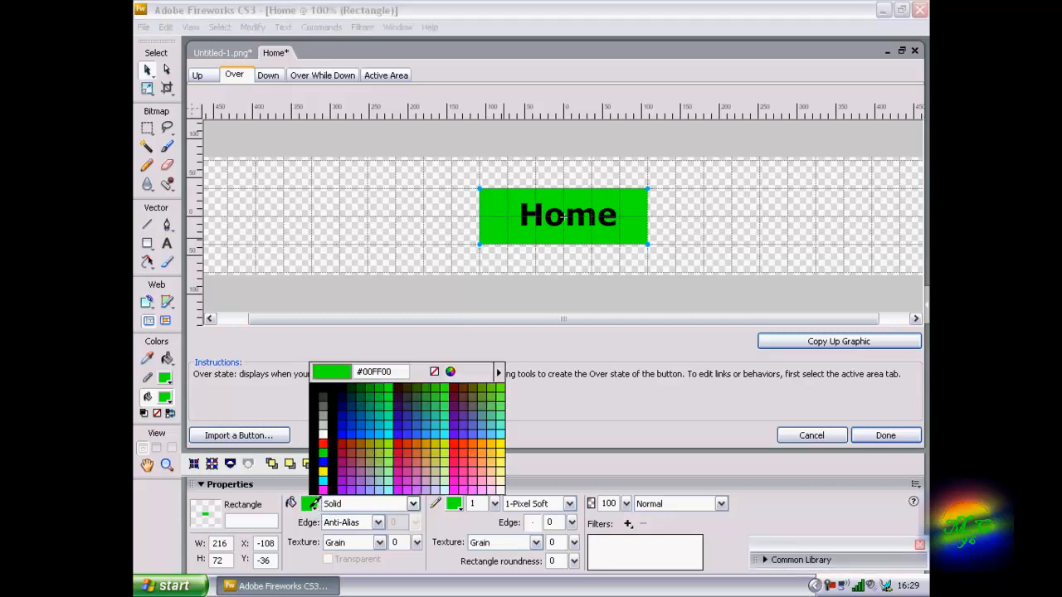
left_click(323, 445)
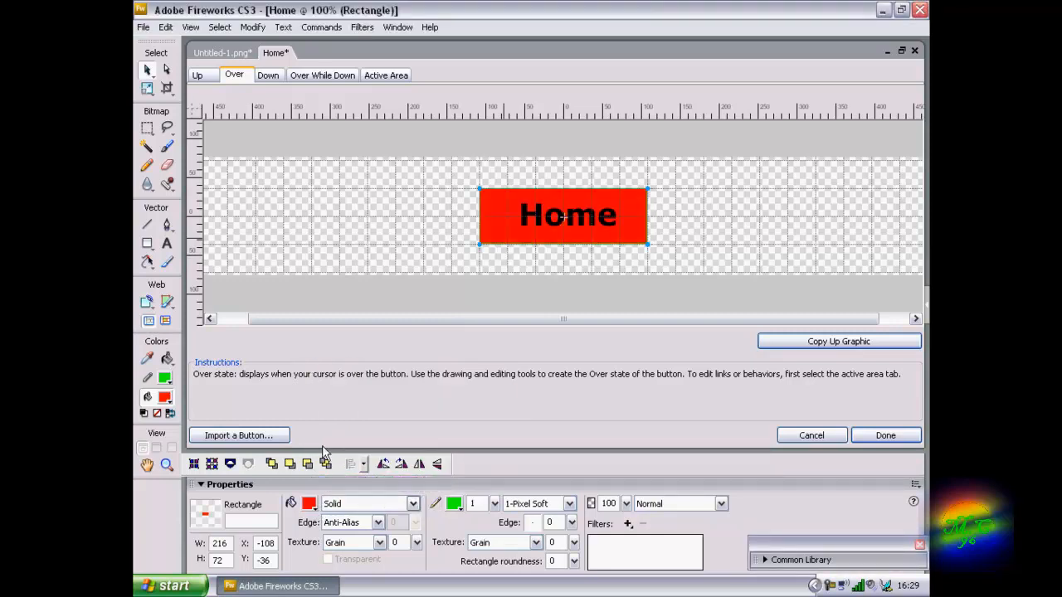
left_click(455, 505)
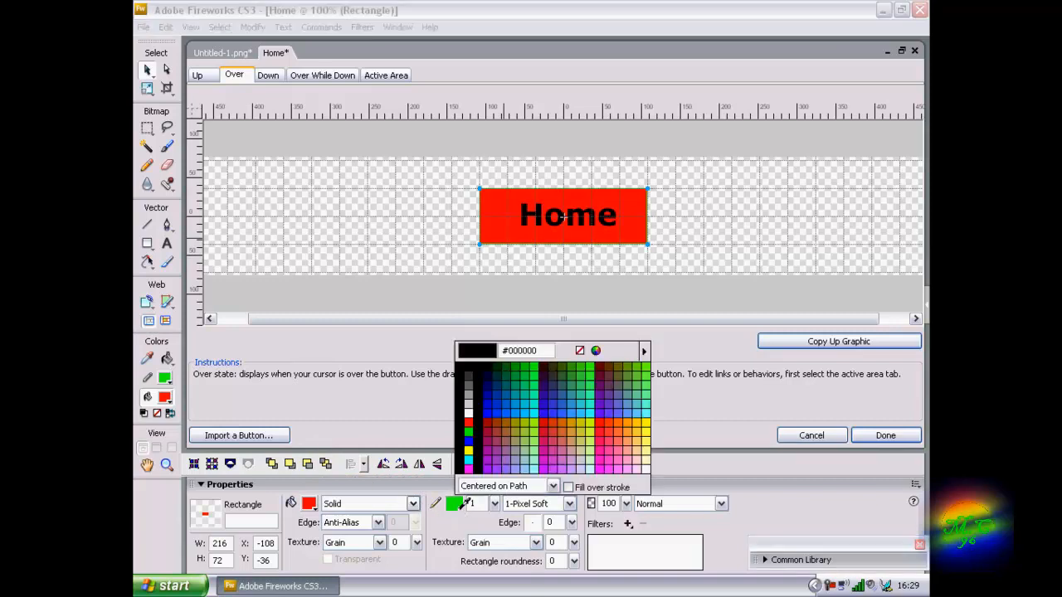
left_click(468, 418)
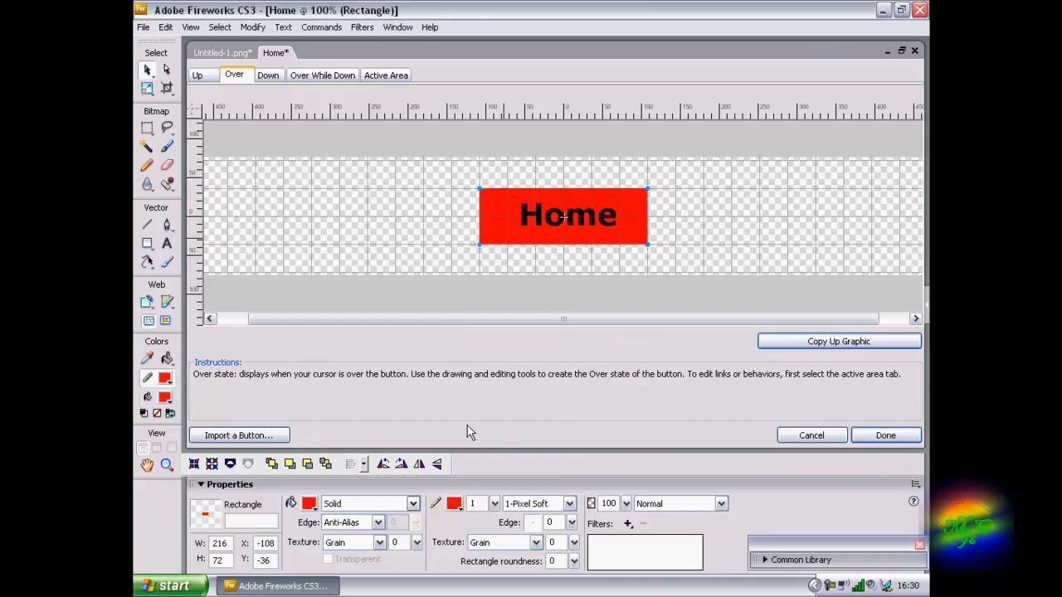
Add a drop shadow to the red rectangle with distance 17, opacity 78% and softness 18.
left_click(627, 524)
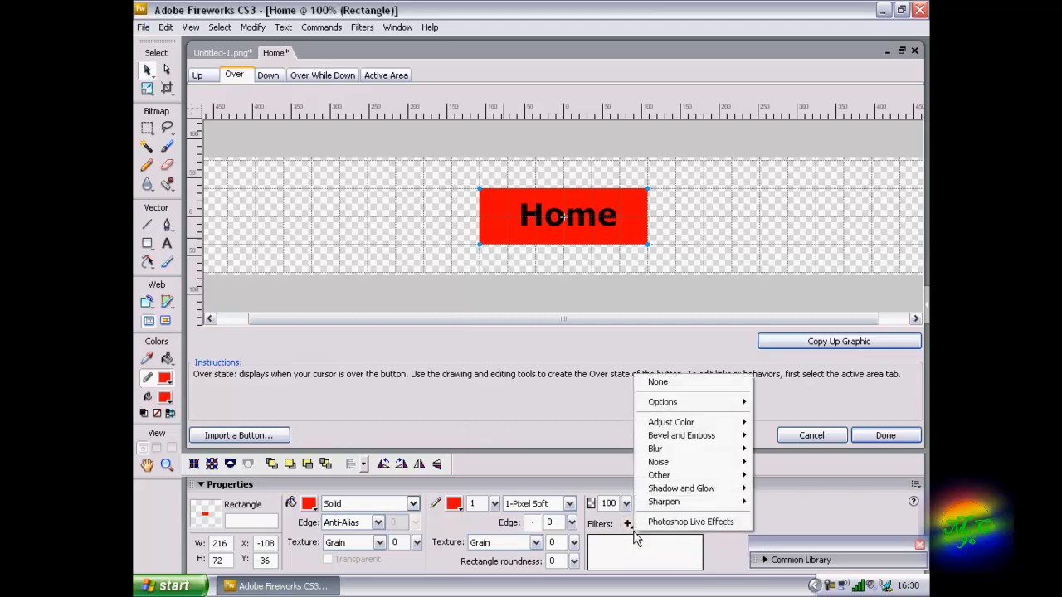
mouse_move(700, 492)
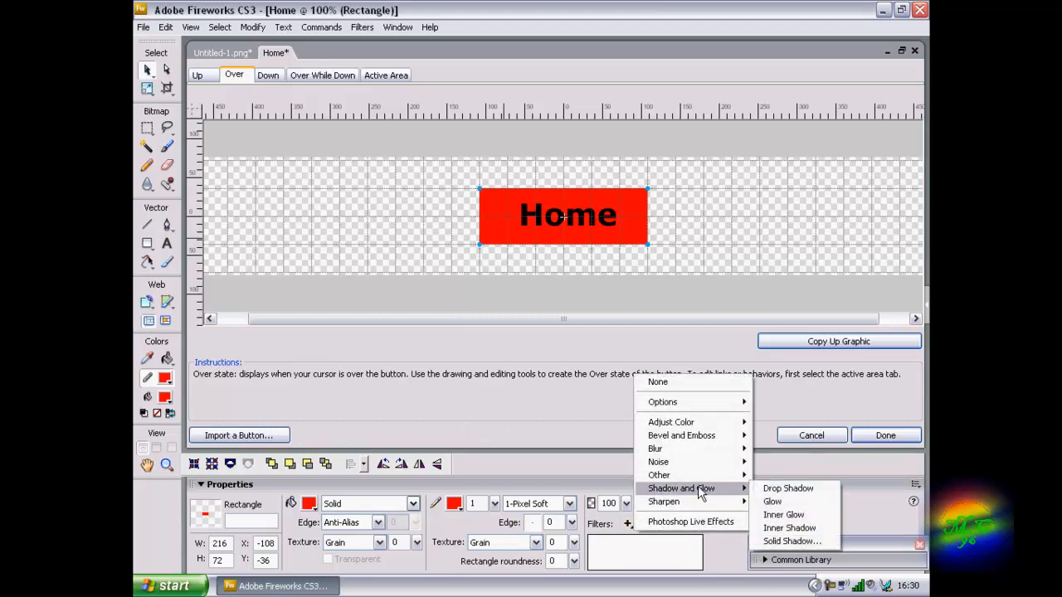
left_click(768, 491)
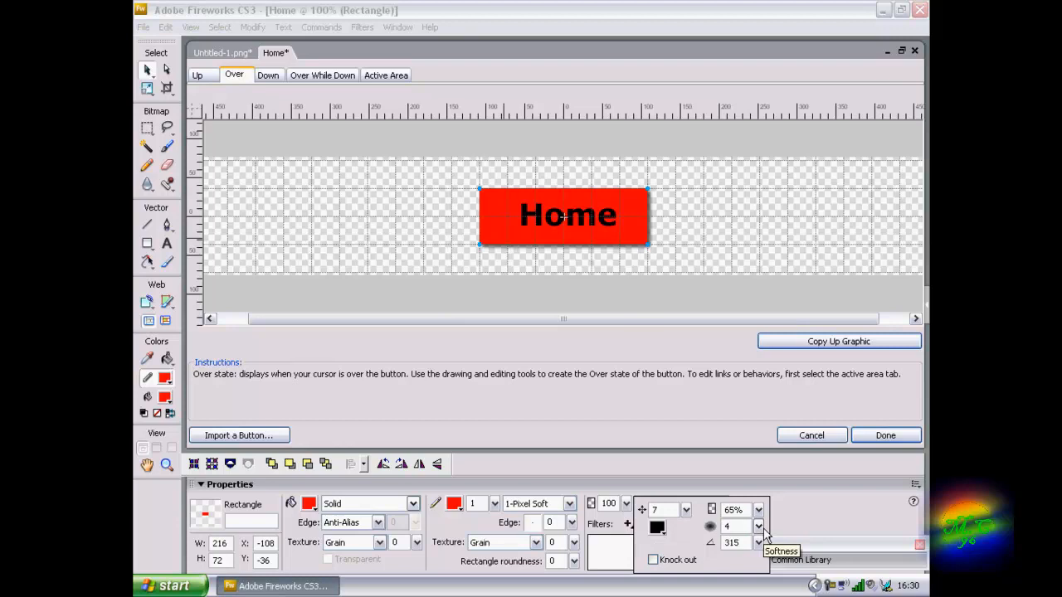
left_click_drag(760, 532, 755, 507)
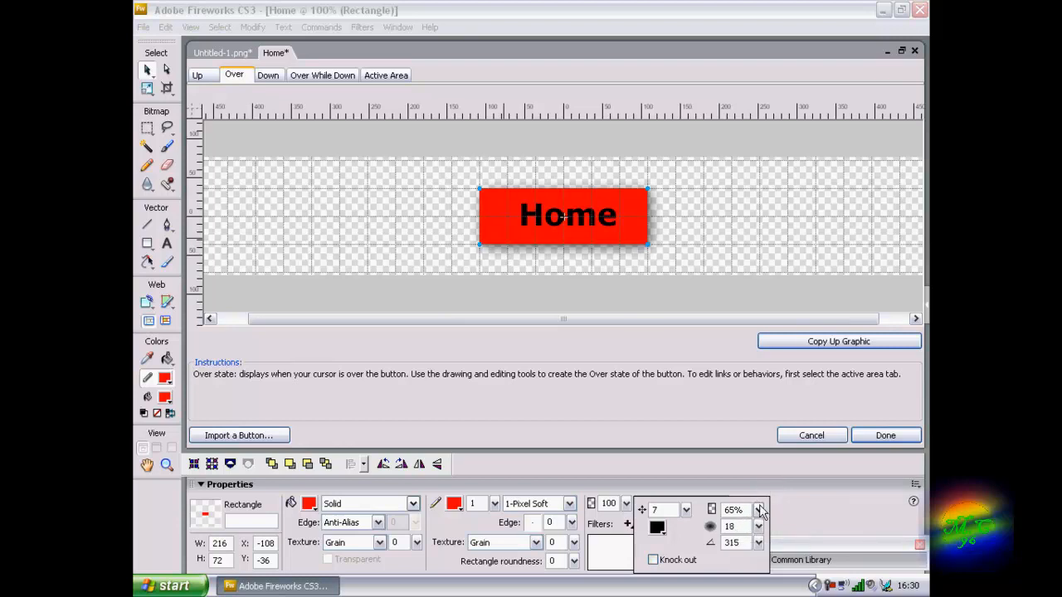
left_click_drag(757, 510, 752, 479)
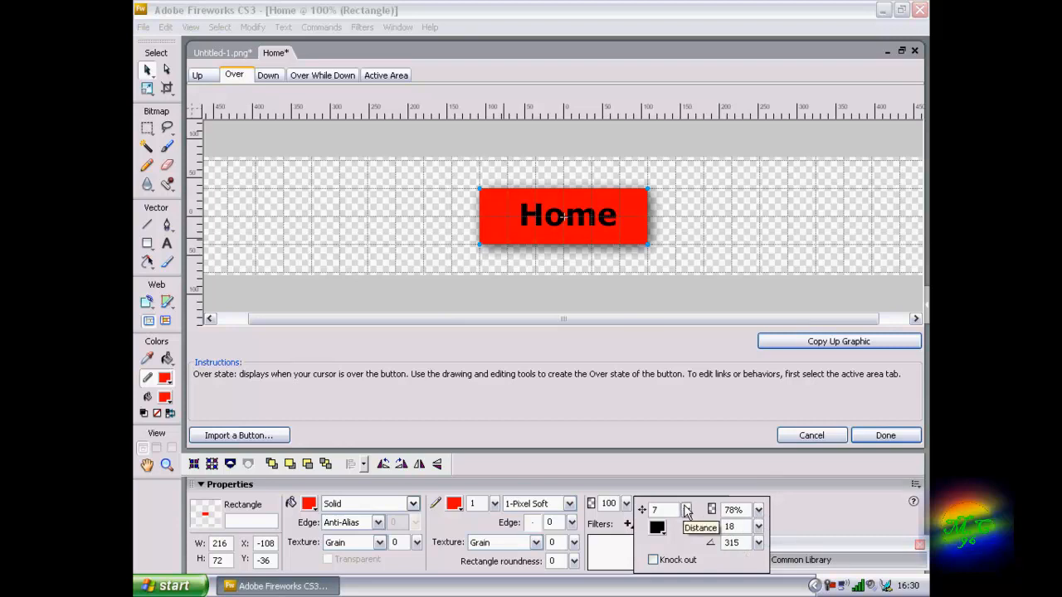
left_click_drag(687, 511, 686, 504)
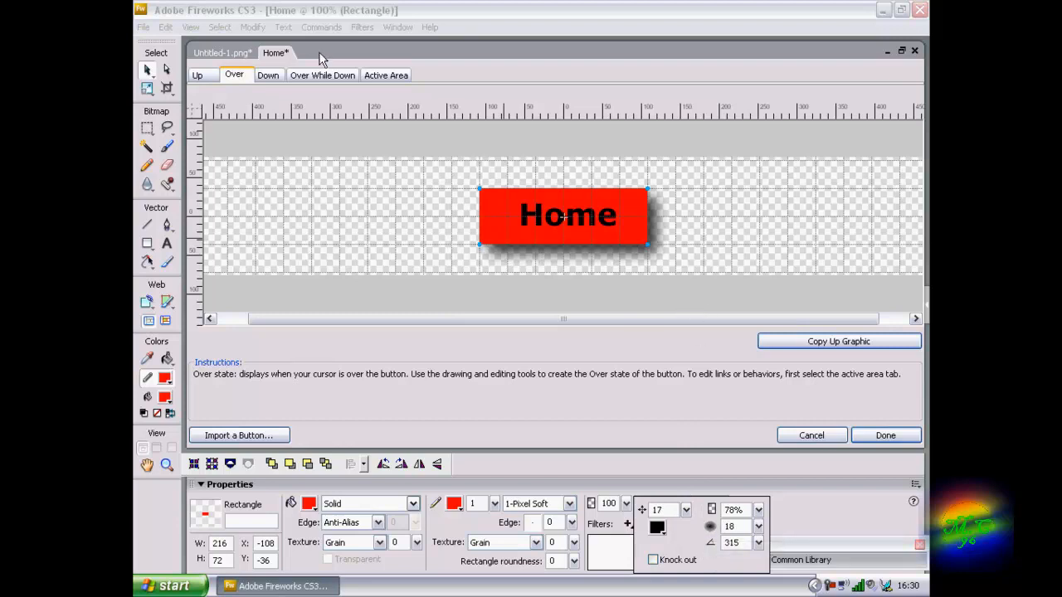
left_click(273, 72)
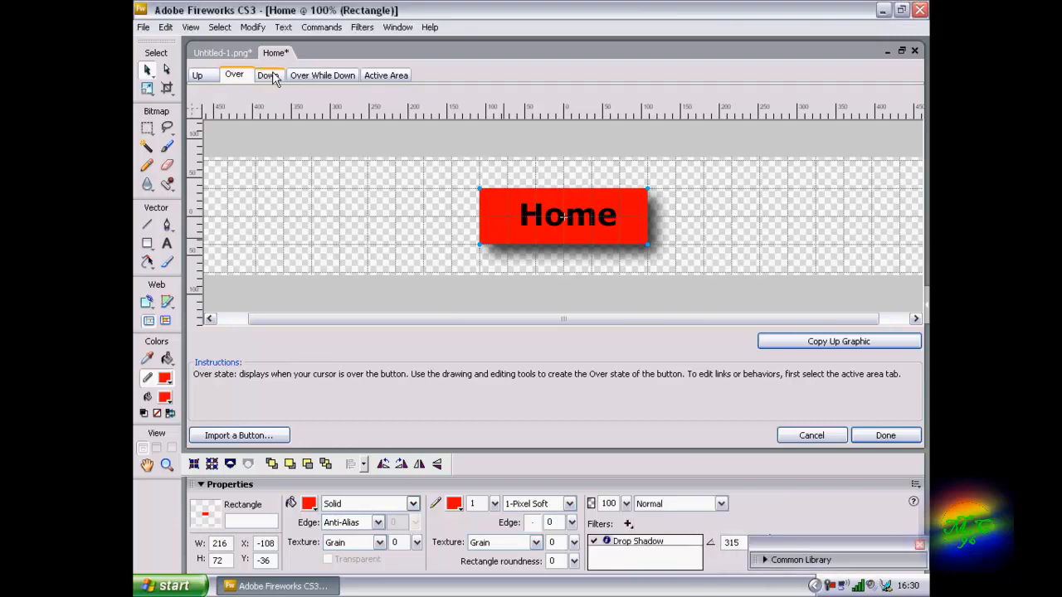
Copy the Over graphic into the Home button's Down state and select its red rectangle.
left_click(268, 76)
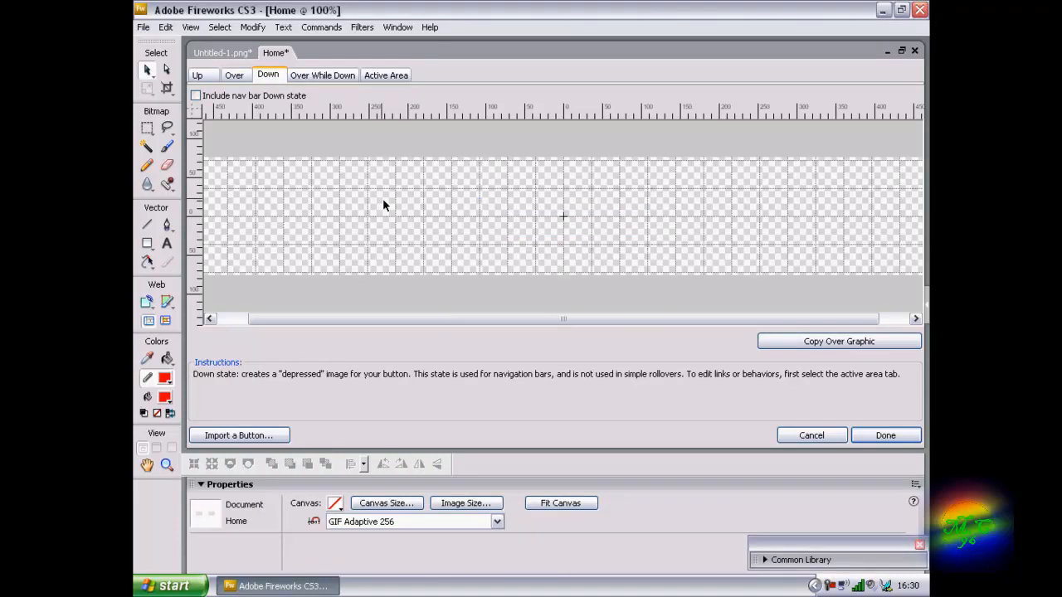
left_click(852, 343)
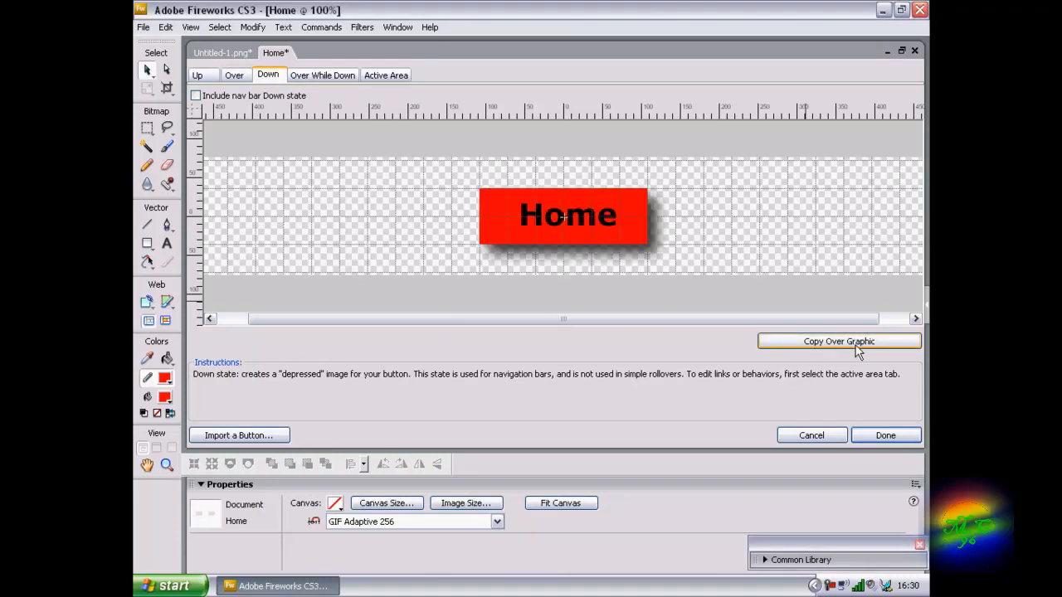
left_click(636, 232)
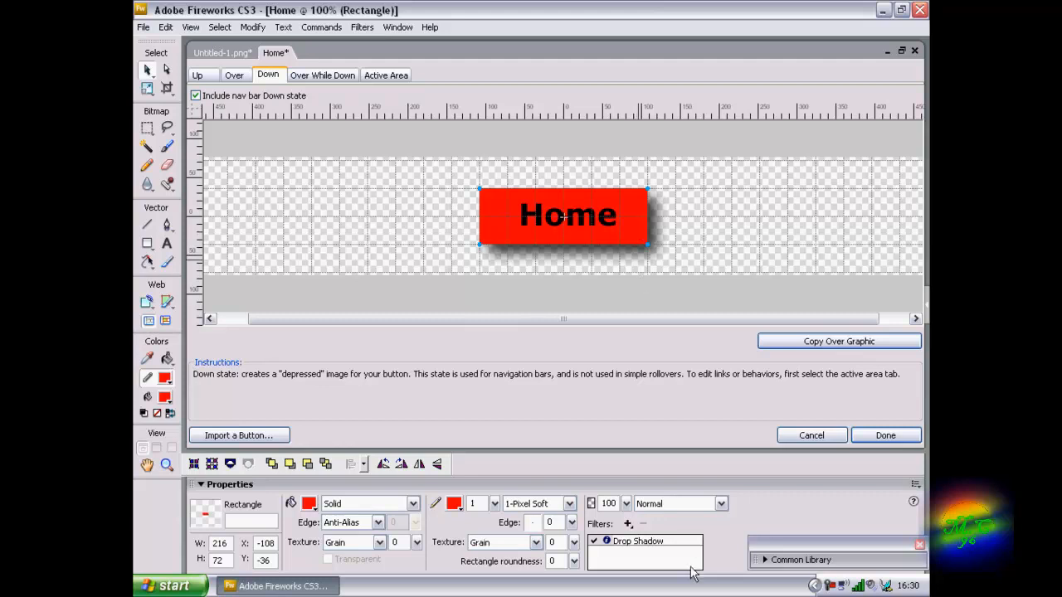
Darken the Down state's red rectangle with a Brightness/Contrast filter at brightness -85 and contrast -10.
left_click(629, 524)
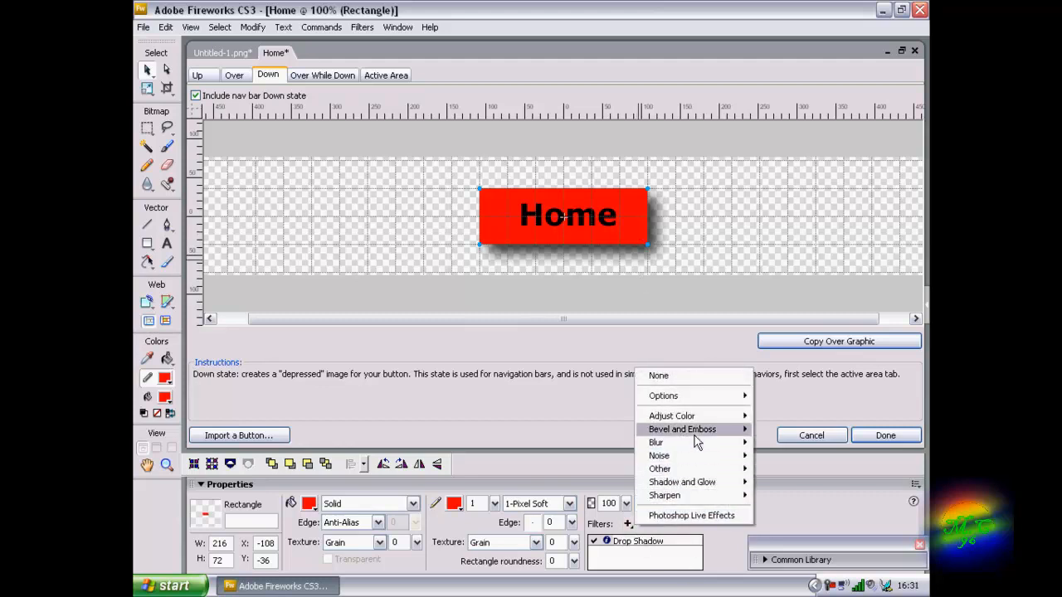
mouse_move(704, 417)
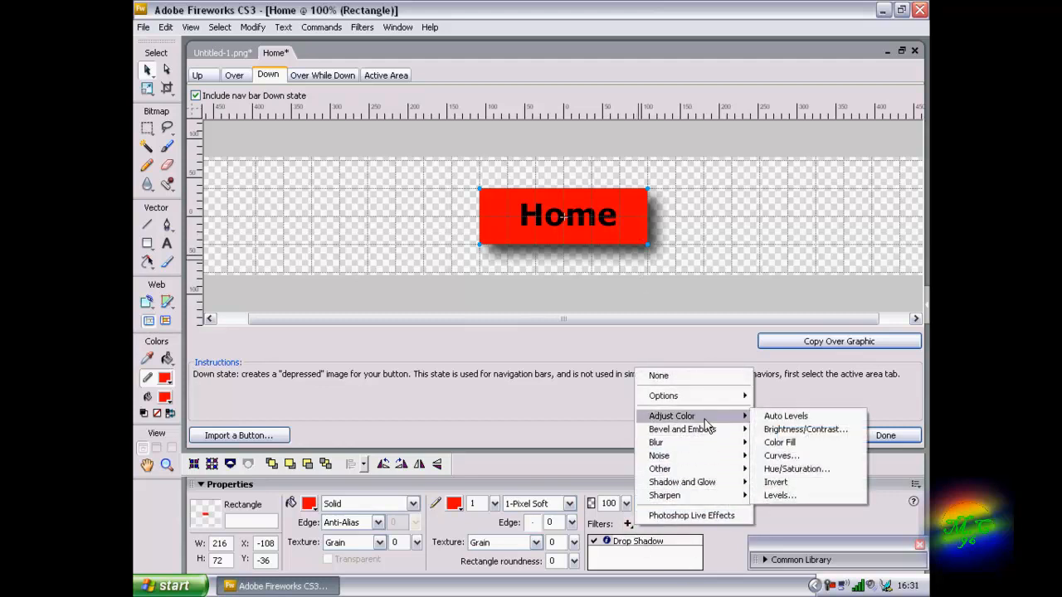
left_click(783, 430)
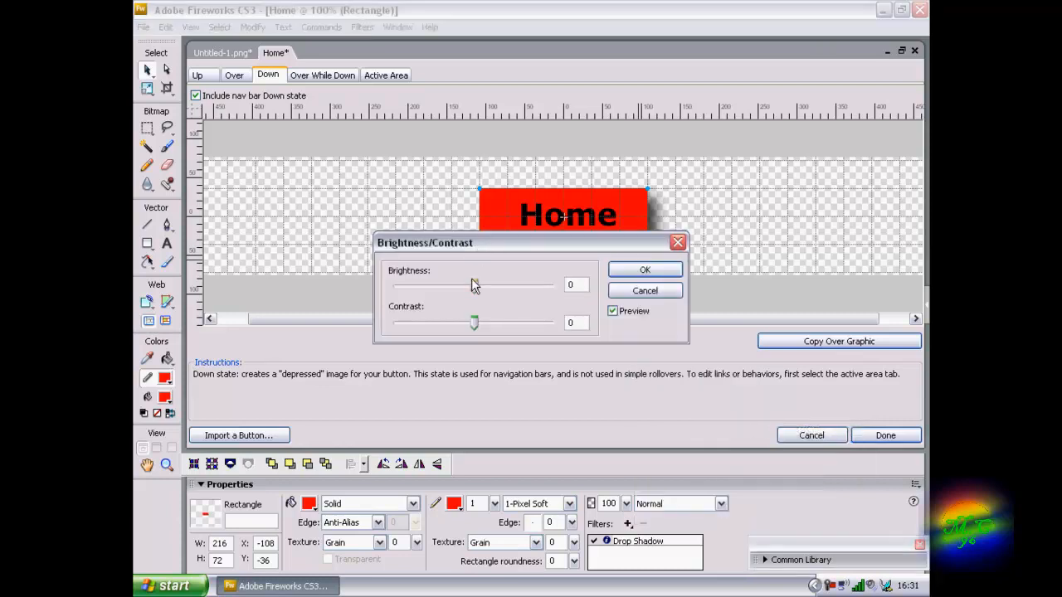
left_click(429, 287)
left_click(428, 287)
left_click(428, 287)
left_click(421, 287)
left_click(421, 287)
left_click(422, 286)
left_click(421, 287)
left_click(422, 287)
left_click(421, 287)
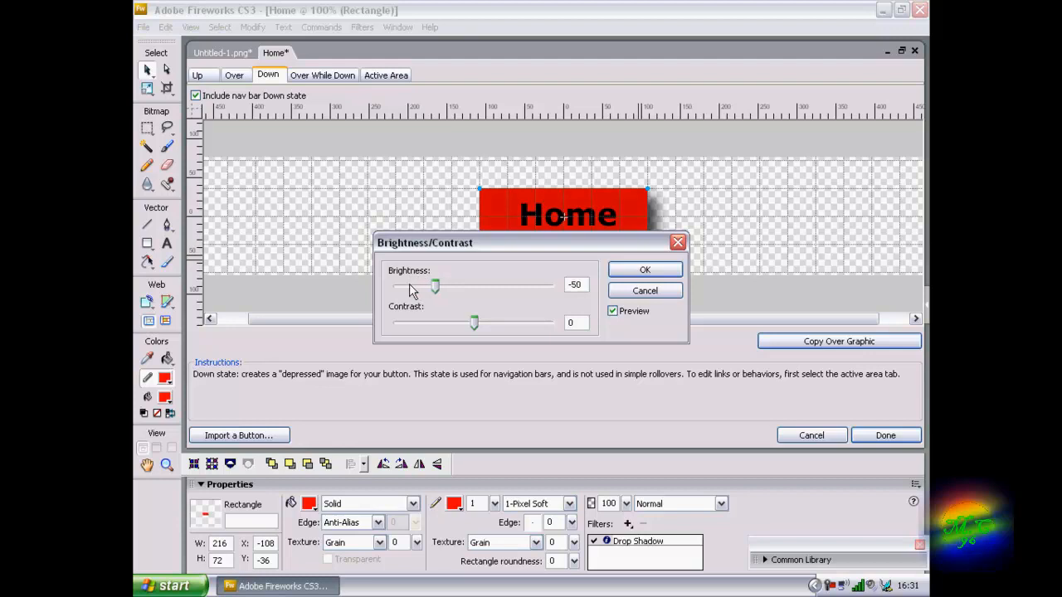
left_click(406, 286)
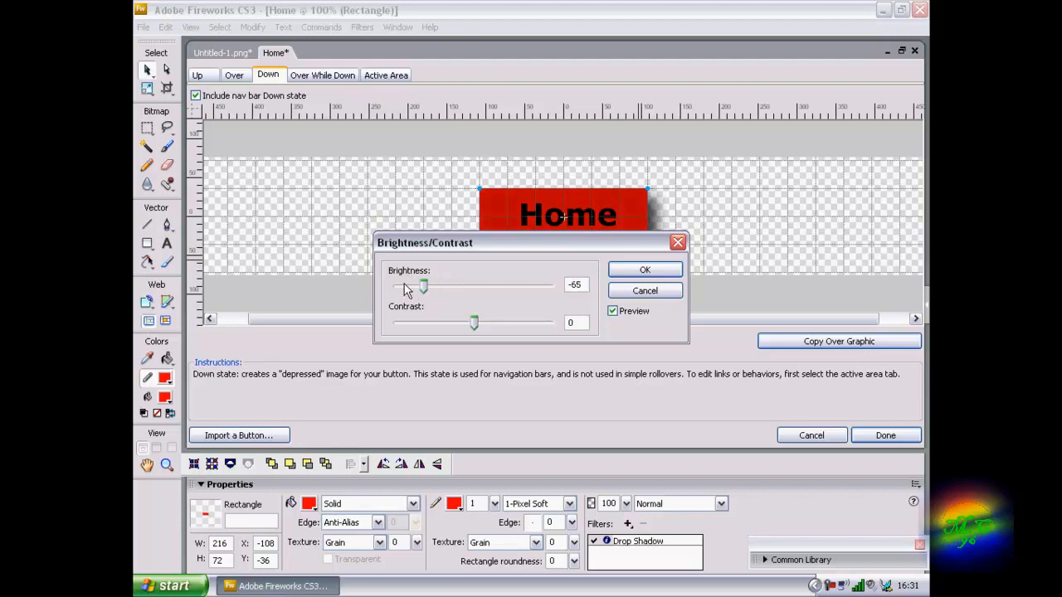
mouse_move(415, 283)
left_mouse_down()
mouse_move(523, 309)
mouse_move(531, 292)
mouse_move(554, 290)
mouse_move(408, 288)
left_mouse_up()
mouse_move(469, 326)
left_mouse_down()
mouse_move(408, 323)
mouse_move(549, 324)
mouse_move(469, 324)
left_mouse_up()
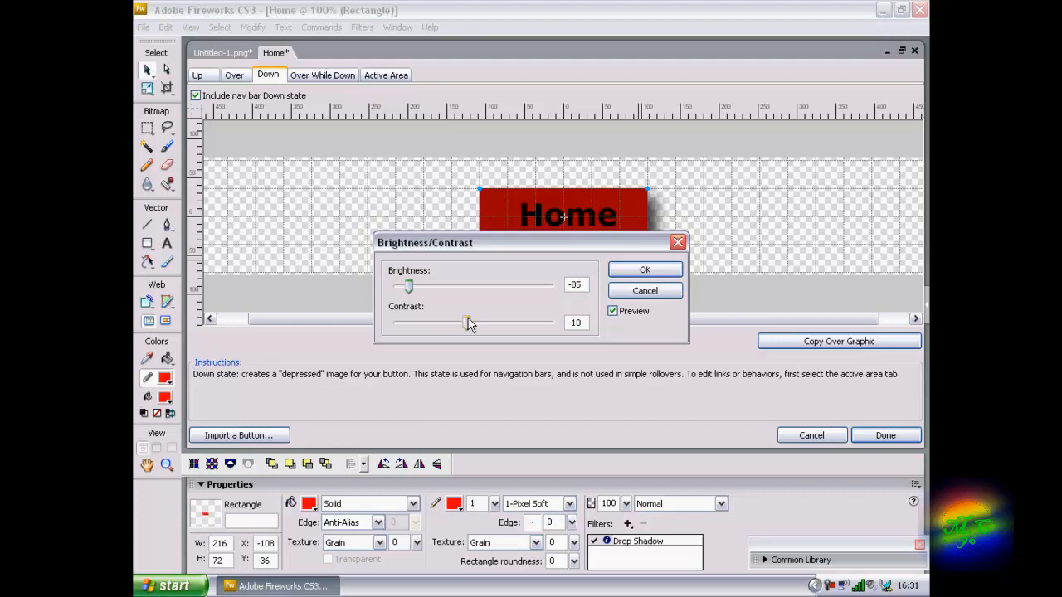
left_click(640, 268)
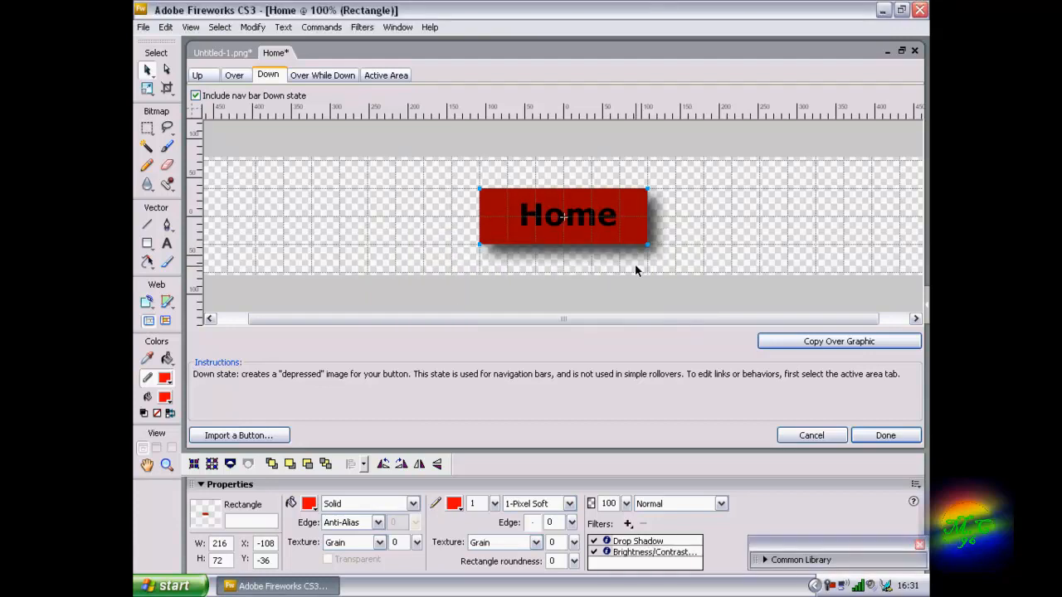
Copy the Down graphic into the Home button's Over While Down state and select its dark red rectangle.
left_click(331, 80)
left_click(770, 345)
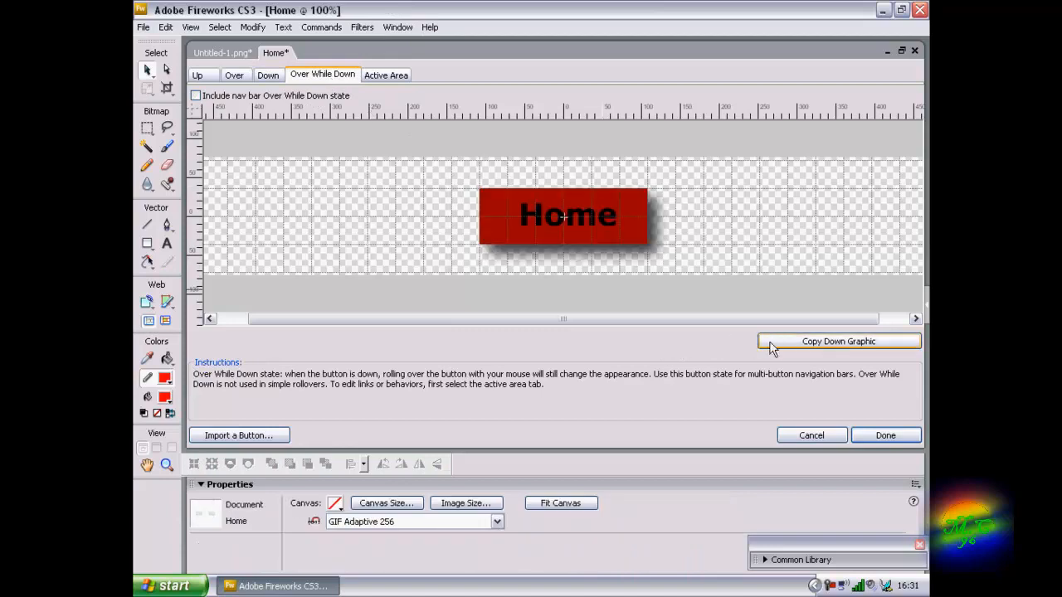
left_click(642, 226)
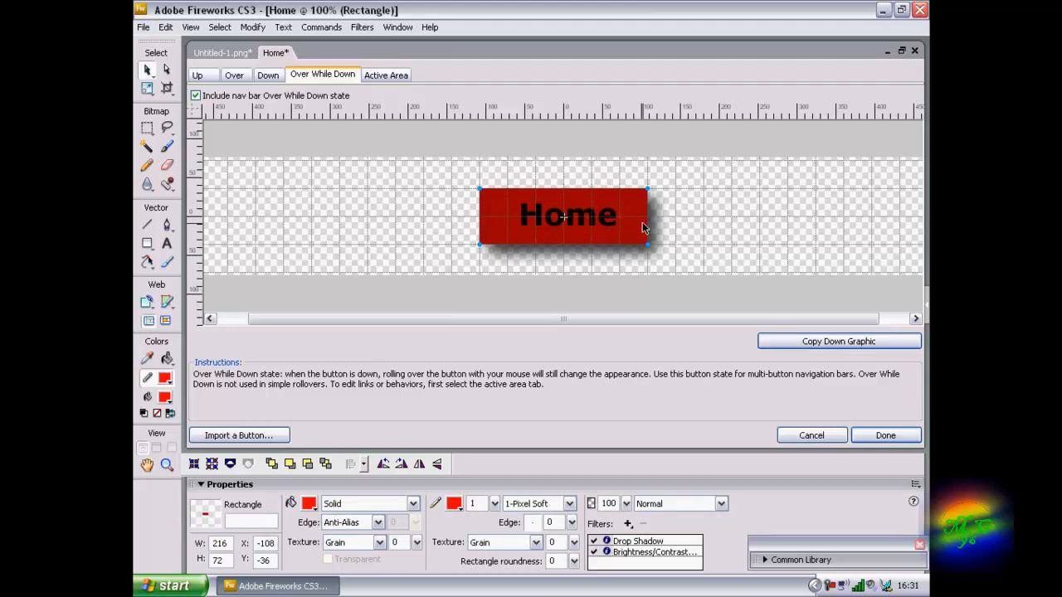
left_click(308, 504)
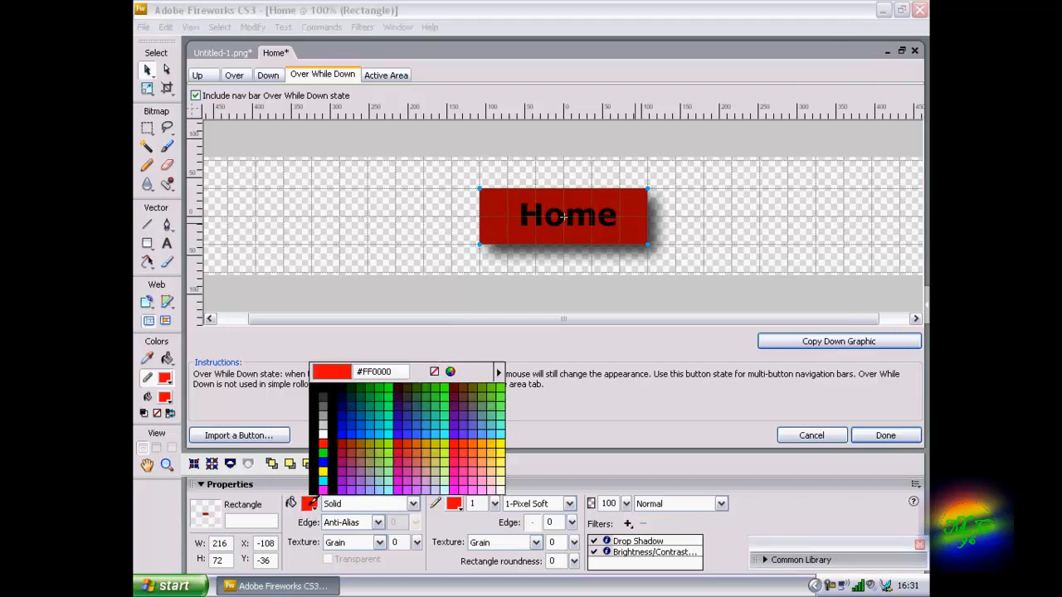
left_click(212, 77)
left_click(206, 81)
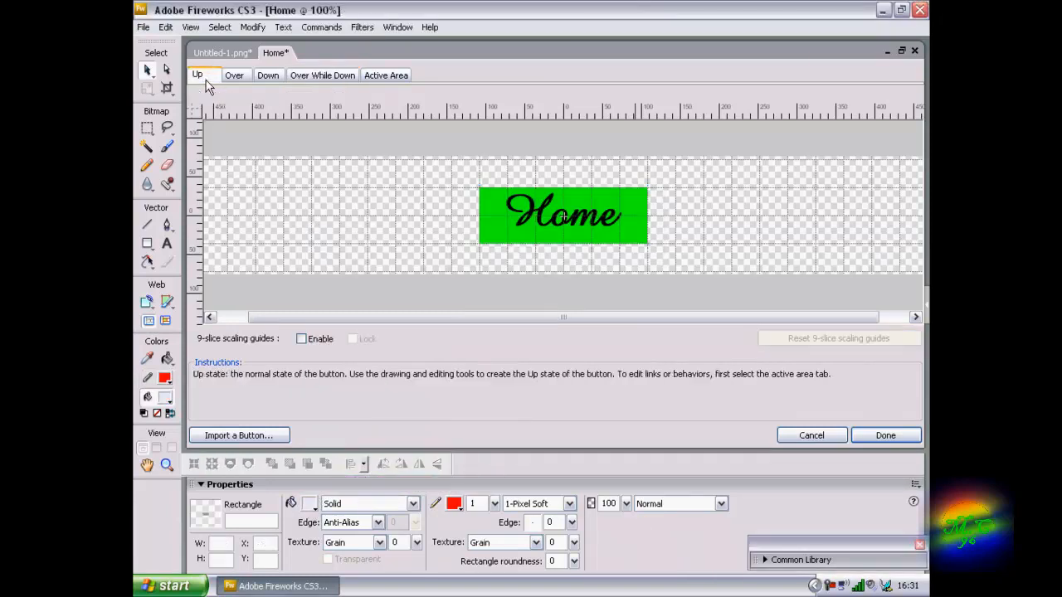
left_click(326, 77)
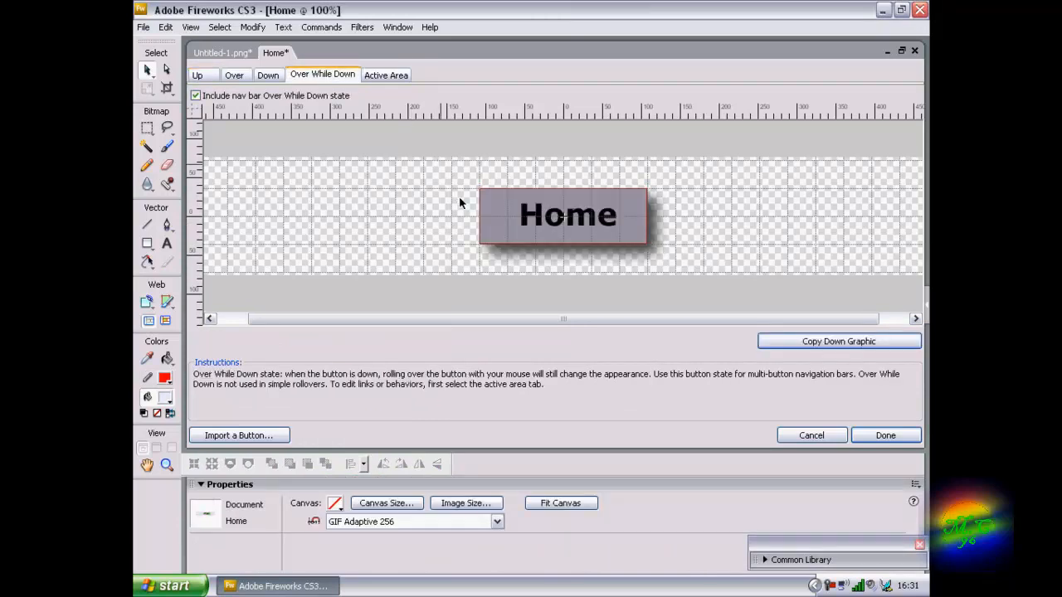
Give the Over While Down state's rectangle a solid green fill and a matching green stroke.
left_click(493, 230)
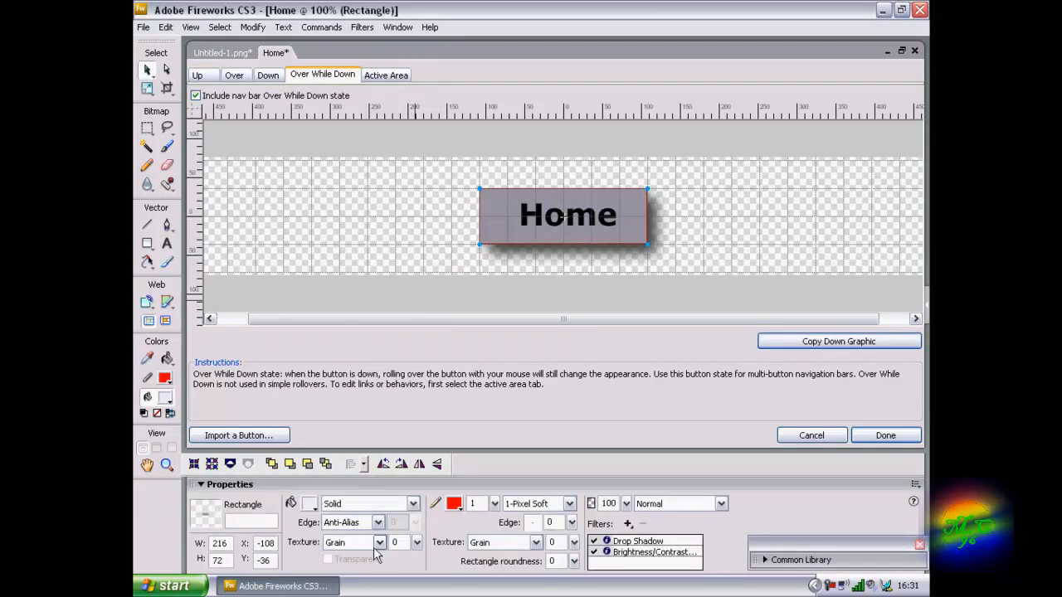
left_click(309, 503)
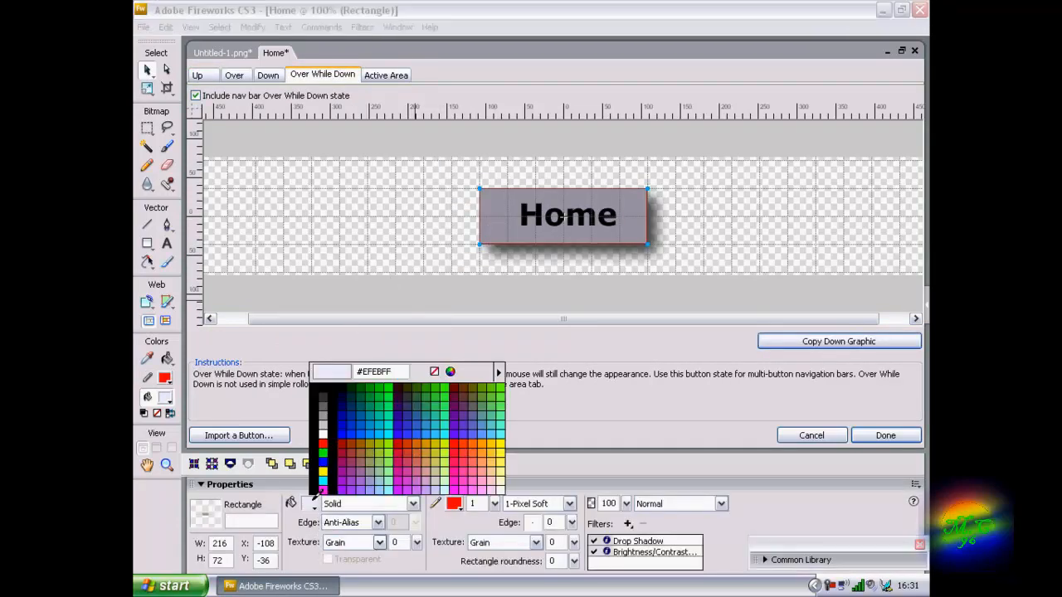
left_click(323, 452)
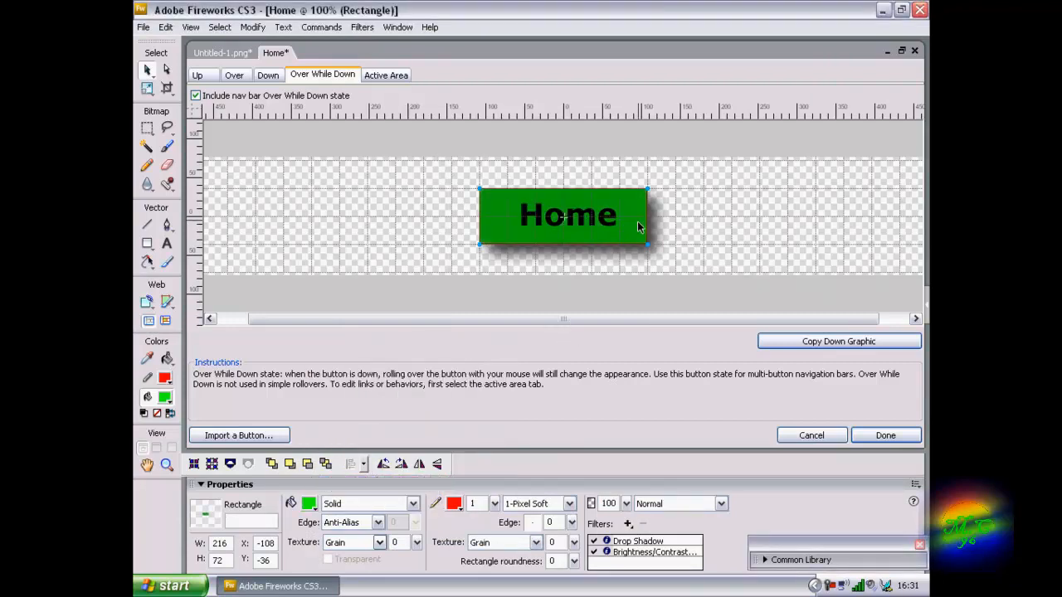
left_click(455, 502)
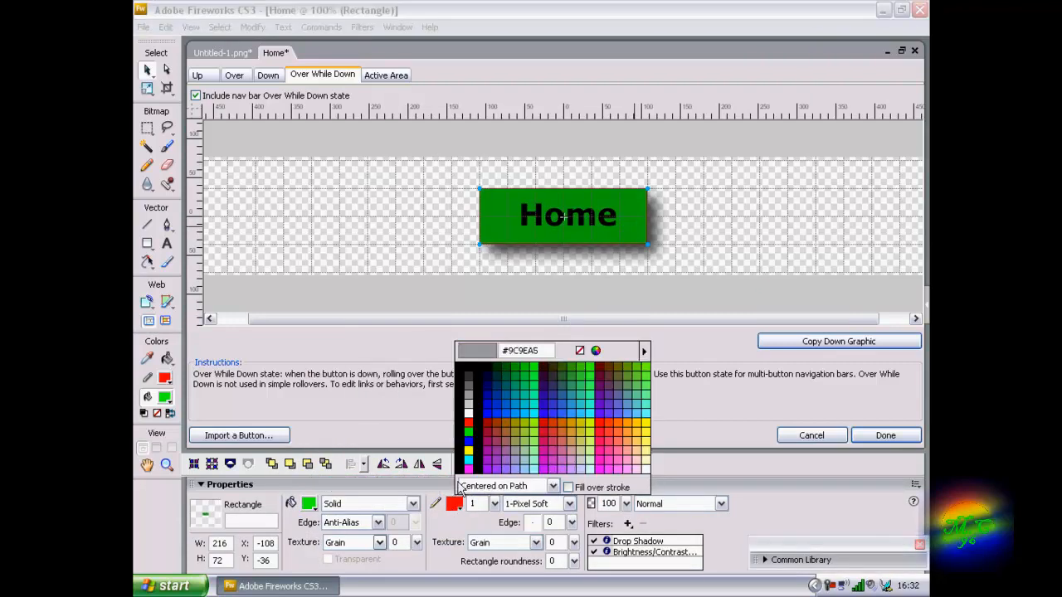
left_click(469, 431)
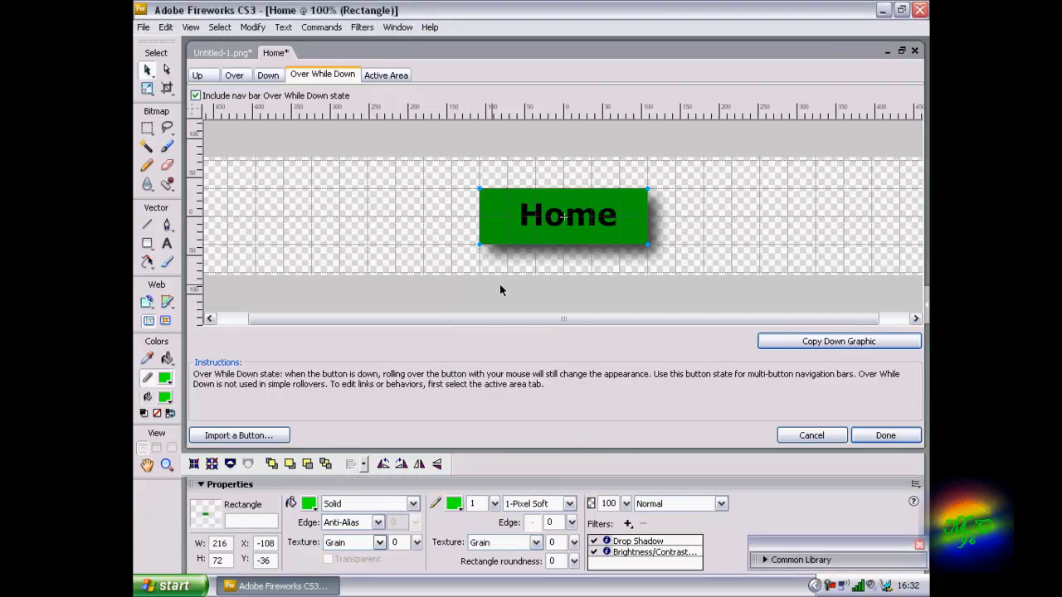
left_click(529, 285)
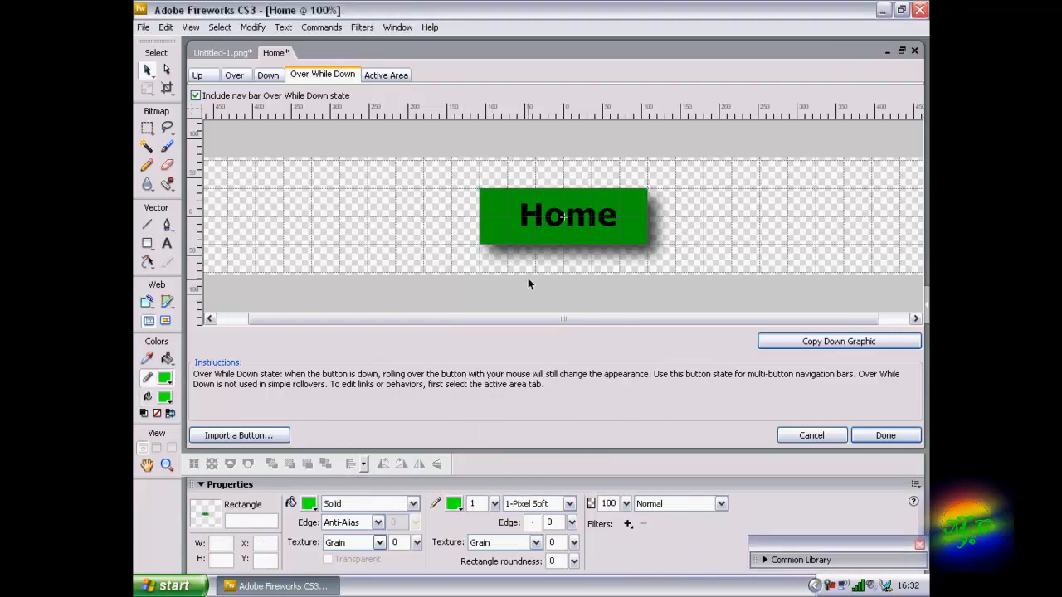
Change the Over While Down state's Home text to the Amazone BT font.
left_click(539, 224)
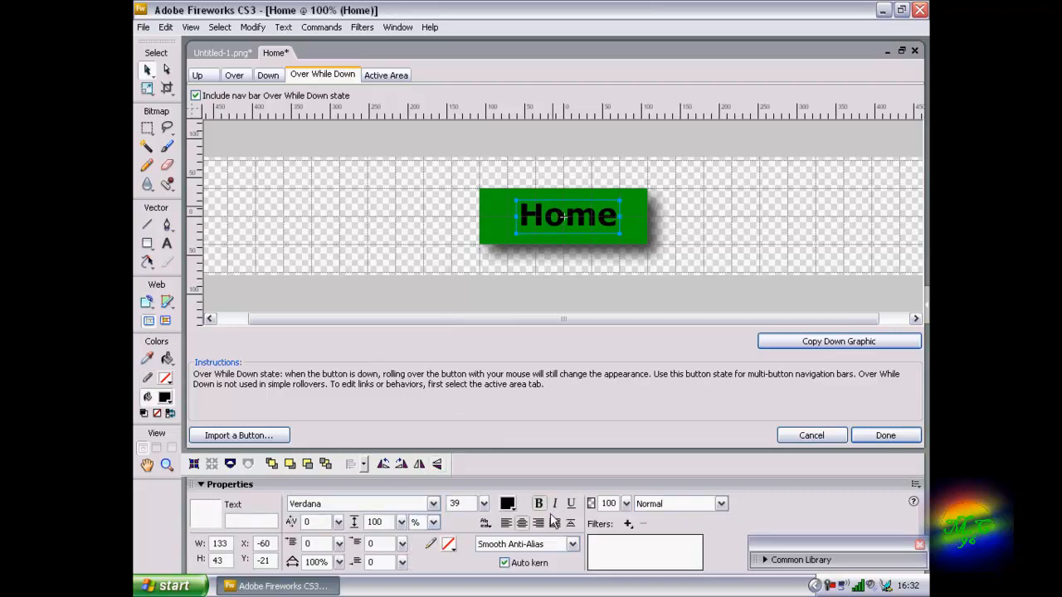
left_click(433, 503)
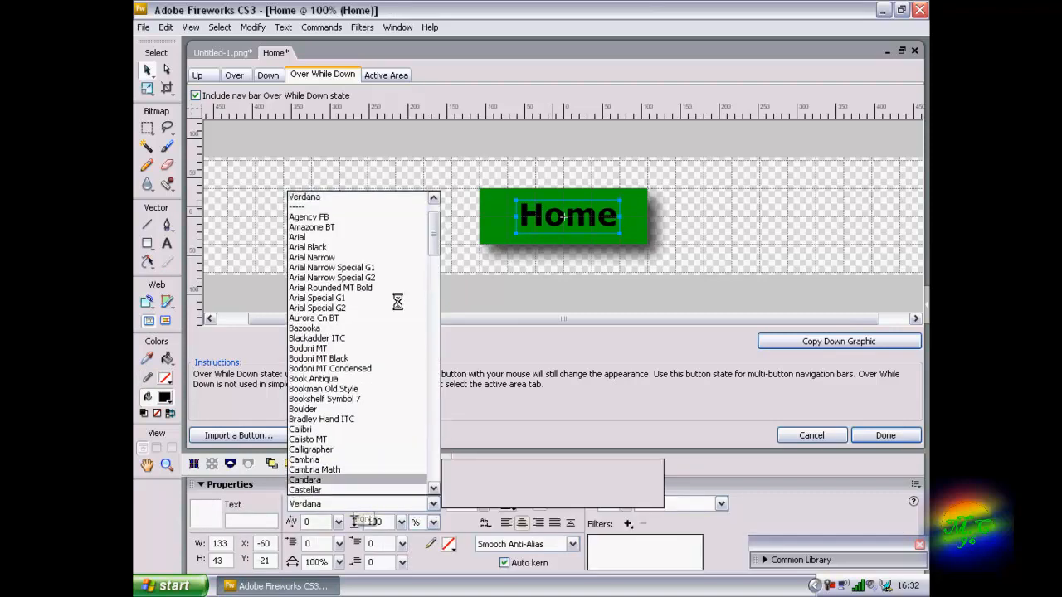
left_click(389, 225)
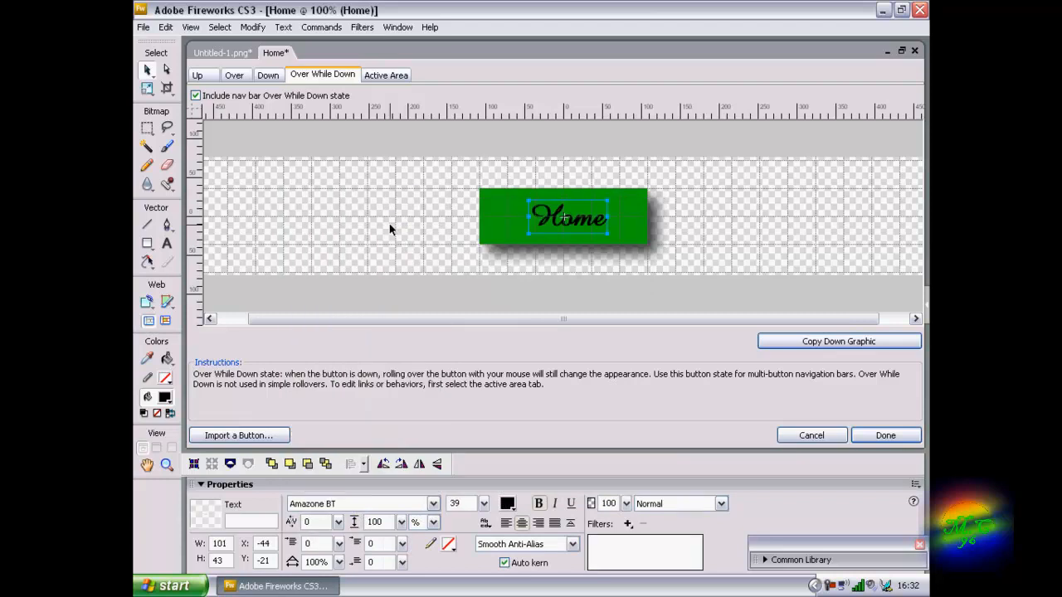
left_click(290, 224)
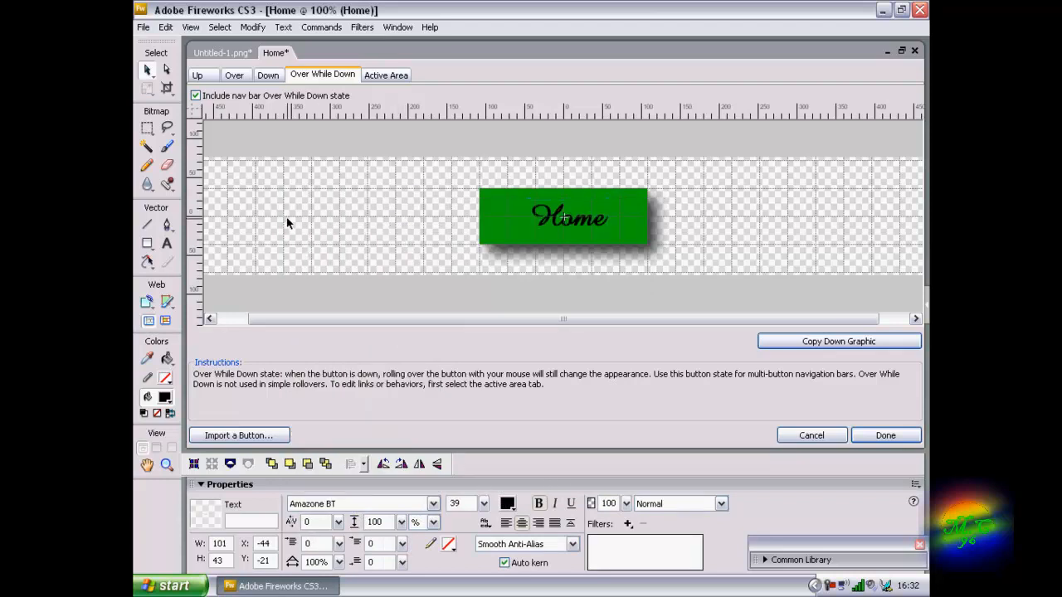
Match the Over While Down Home text to the Up state at size 59, recentre it on the rectangle and finish editing the button.
left_click(199, 76)
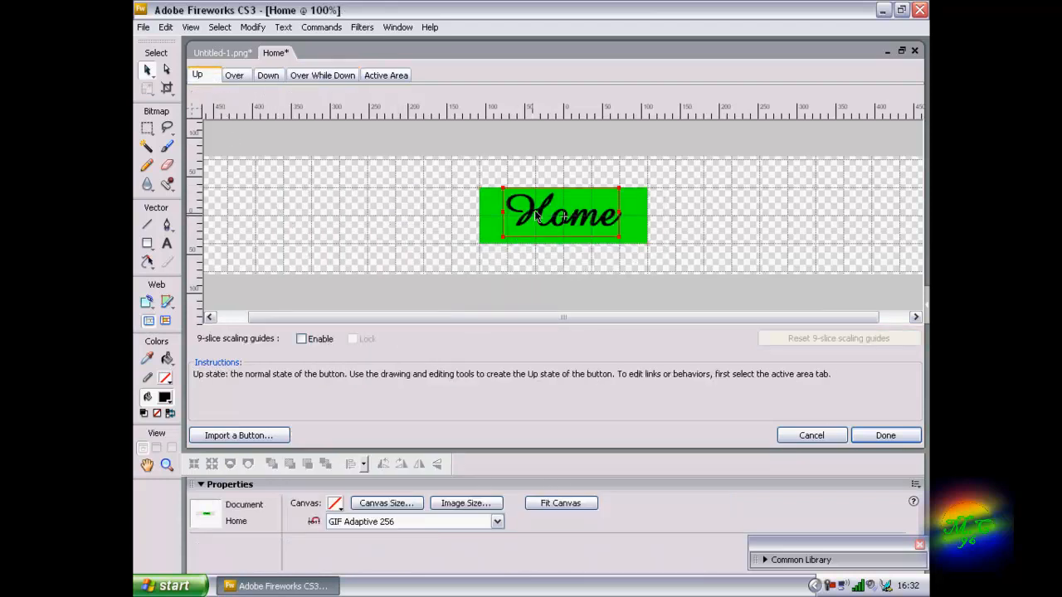
left_click(537, 216)
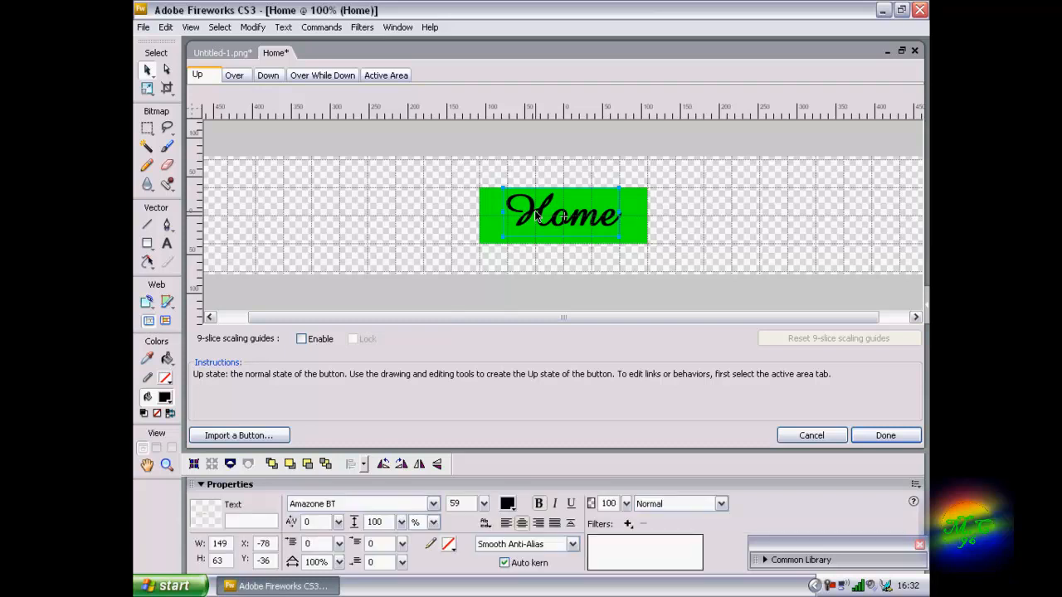
left_click(305, 75)
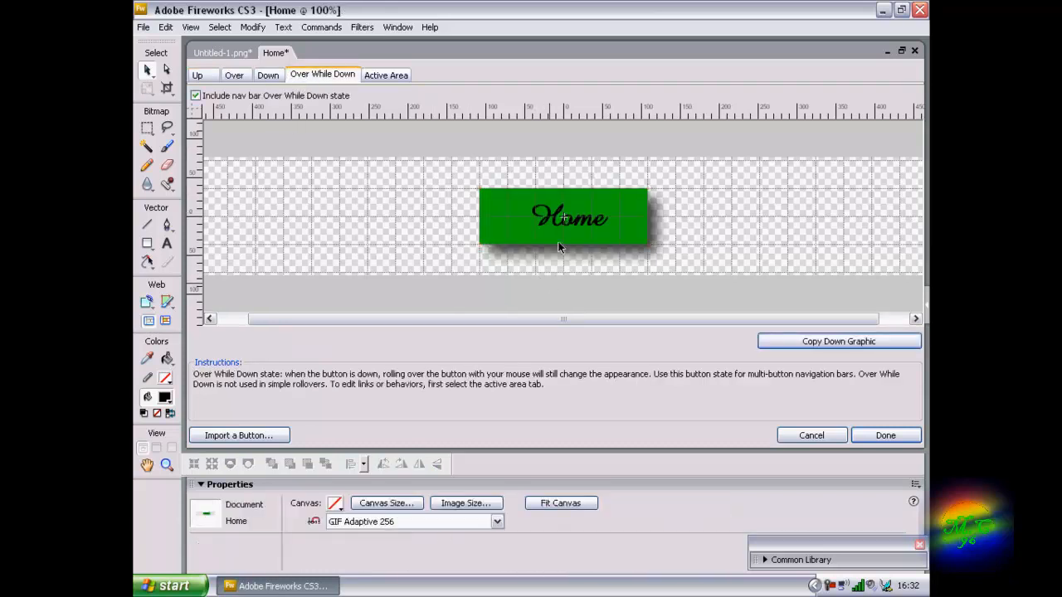
left_click(563, 222)
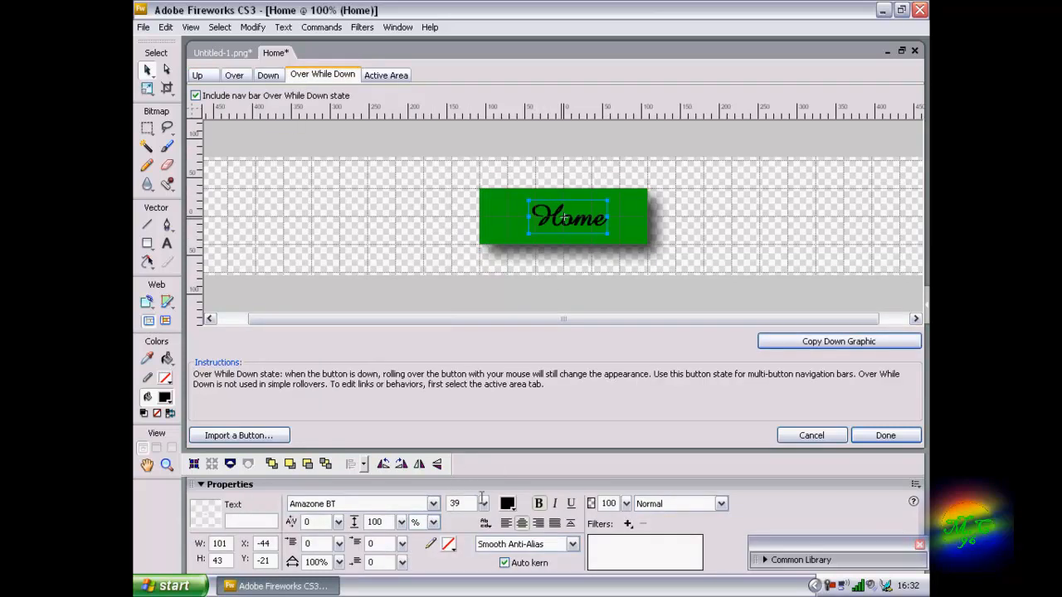
left_click_drag(483, 503, 484, 488)
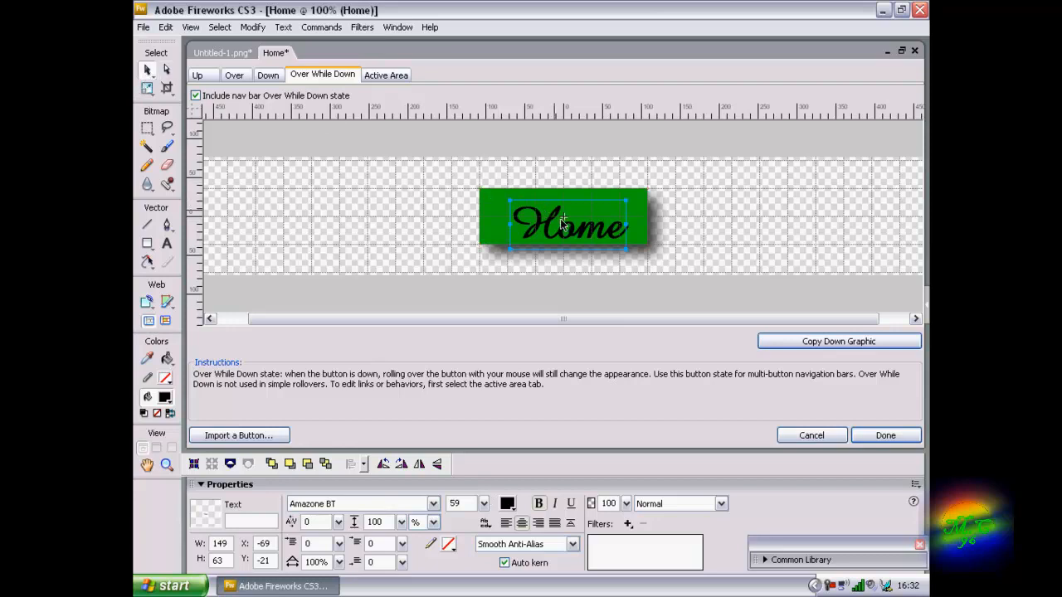
left_click_drag(562, 220, 554, 207)
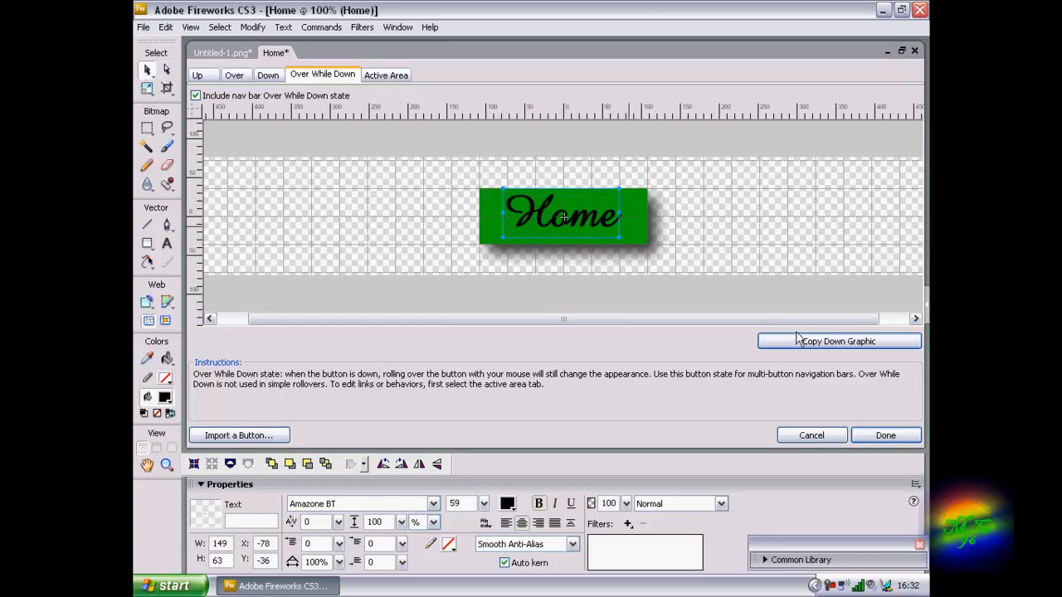
left_click(885, 434)
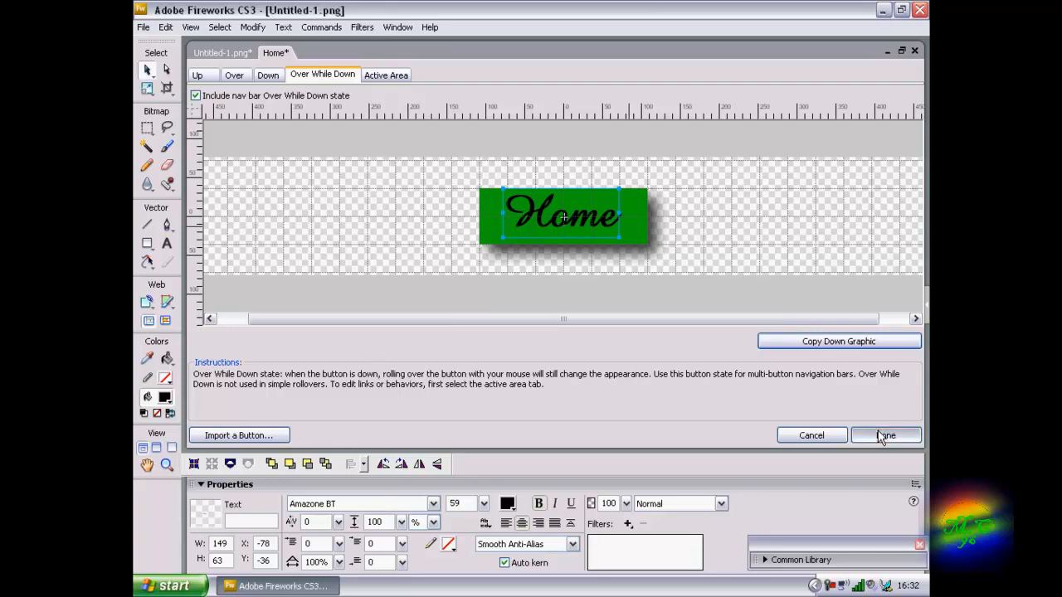
left_click(649, 333)
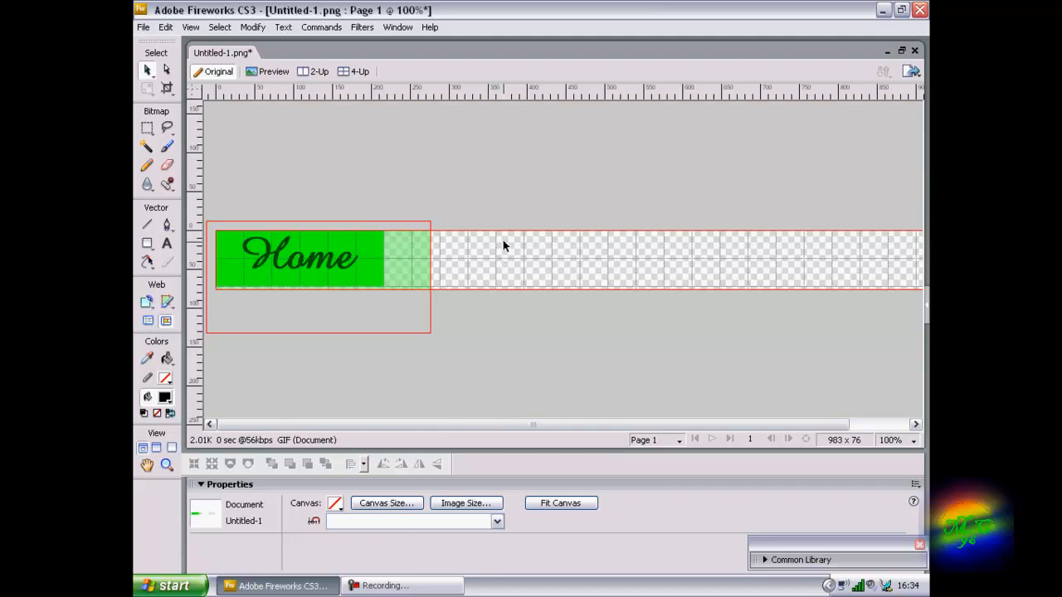
left_click_drag(527, 198, 552, 289)
left_click(341, 271)
left_click_drag(429, 423, 329, 416)
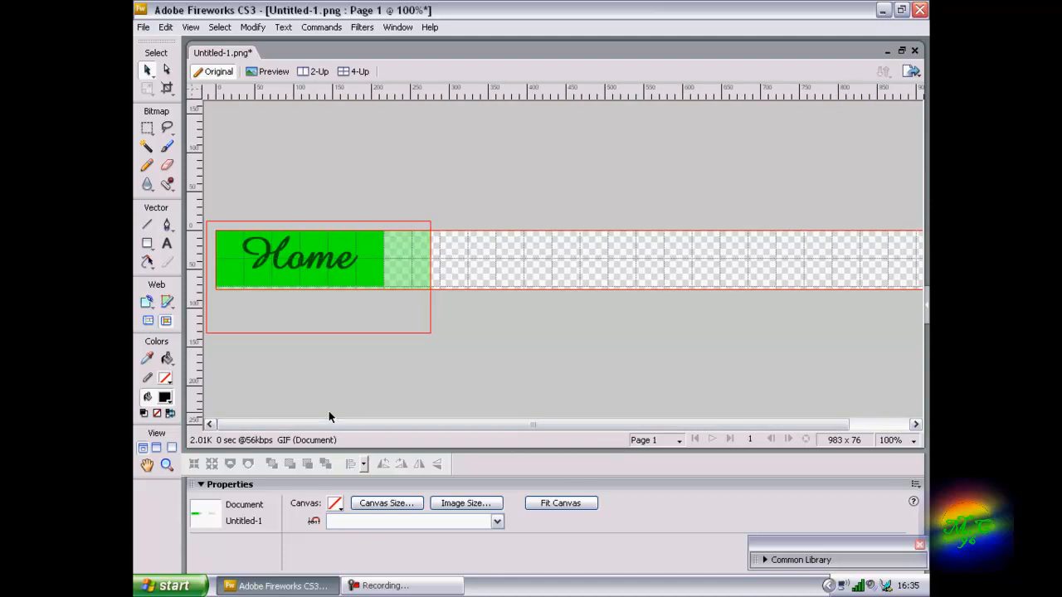